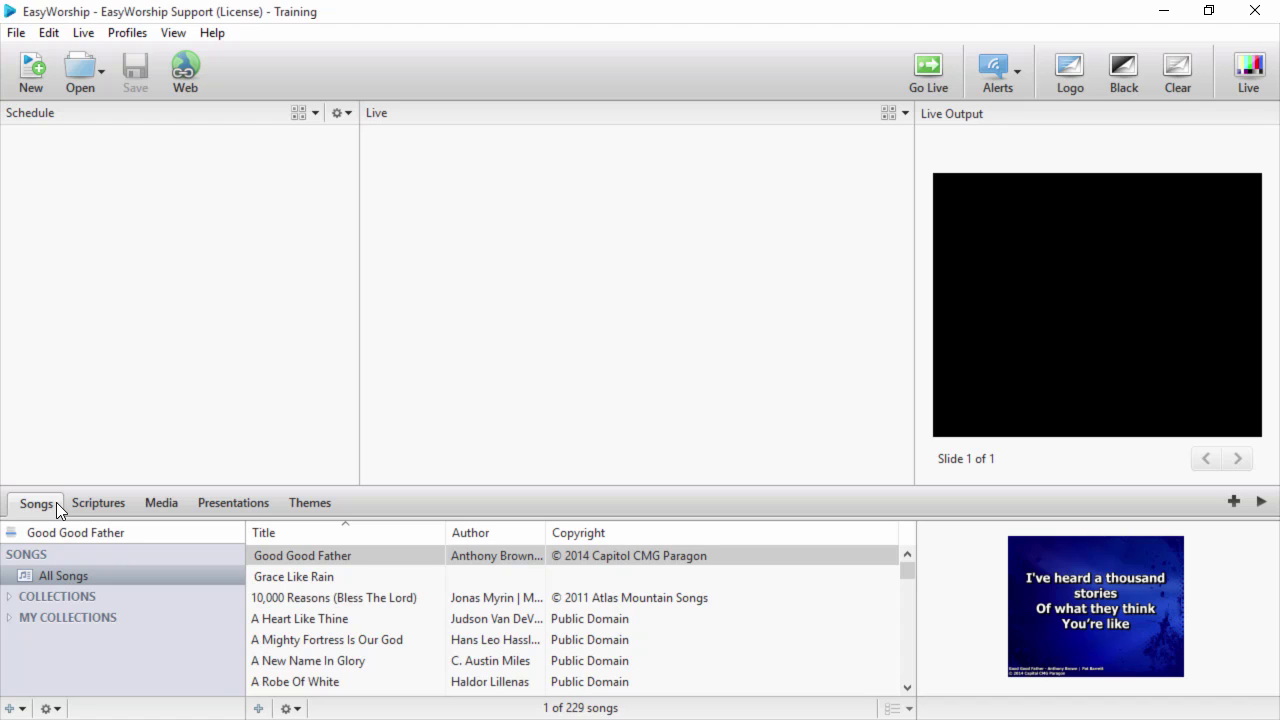
# - Search the song library for "grace" in any field, clear the search and add "Grace Like Rain" to the schedule
pyautogui.tripleClick(148, 537)
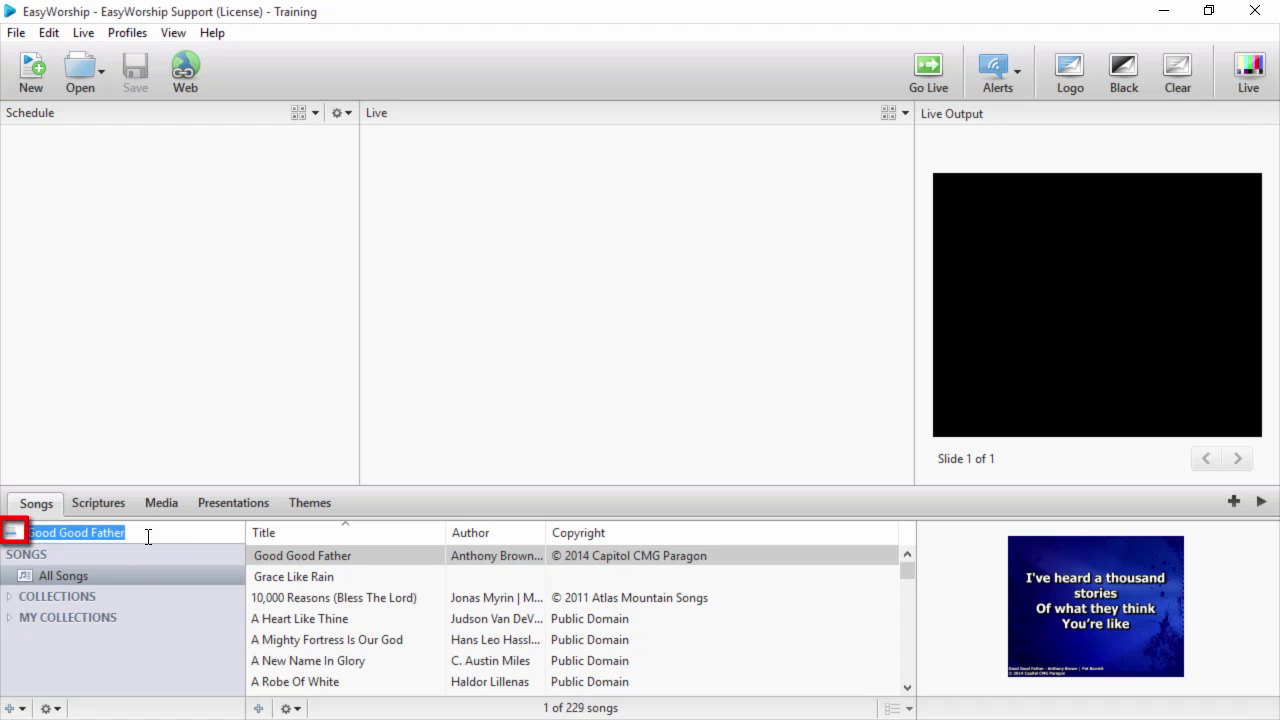
pyautogui.click(13, 532)
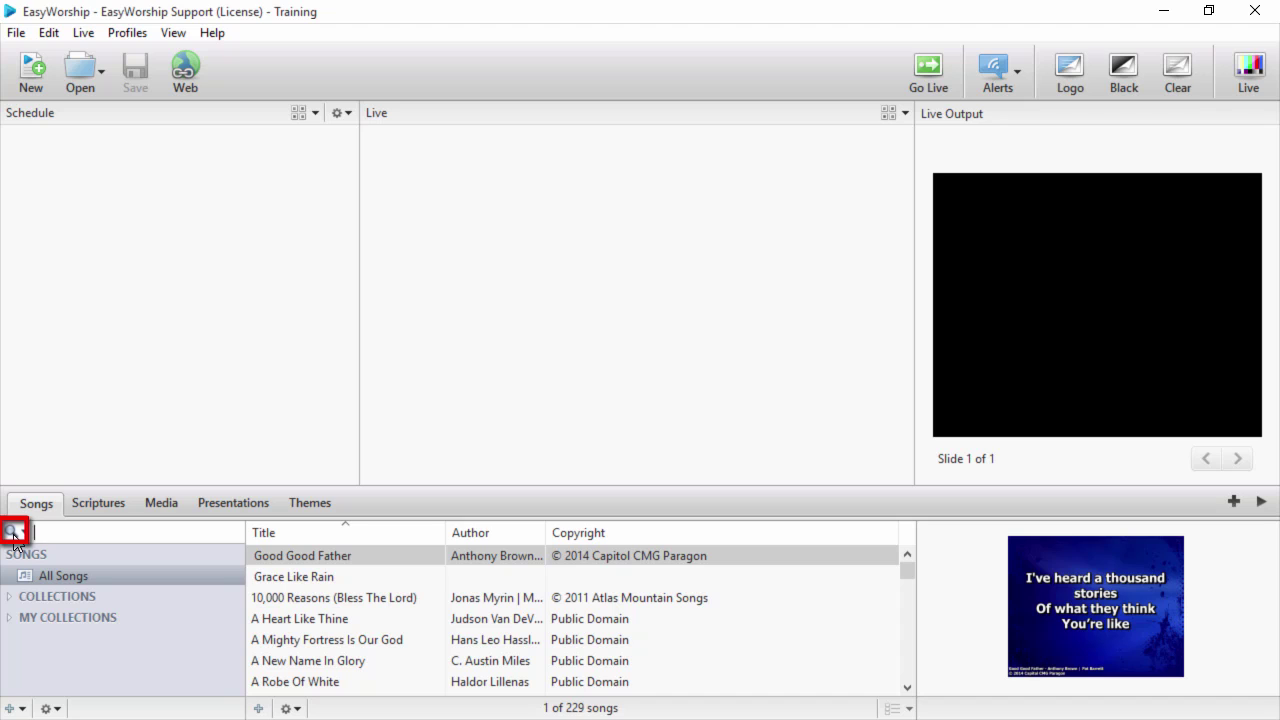
pyautogui.write('grace')
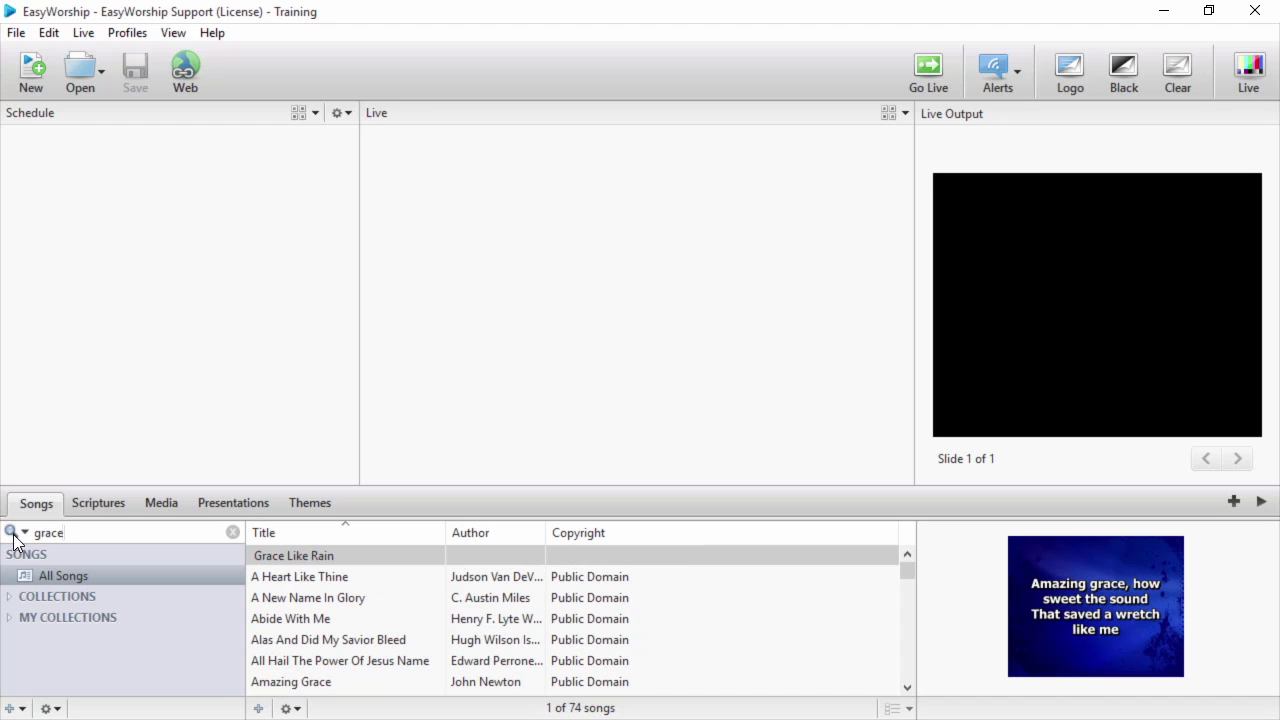
pyautogui.click(24, 533)
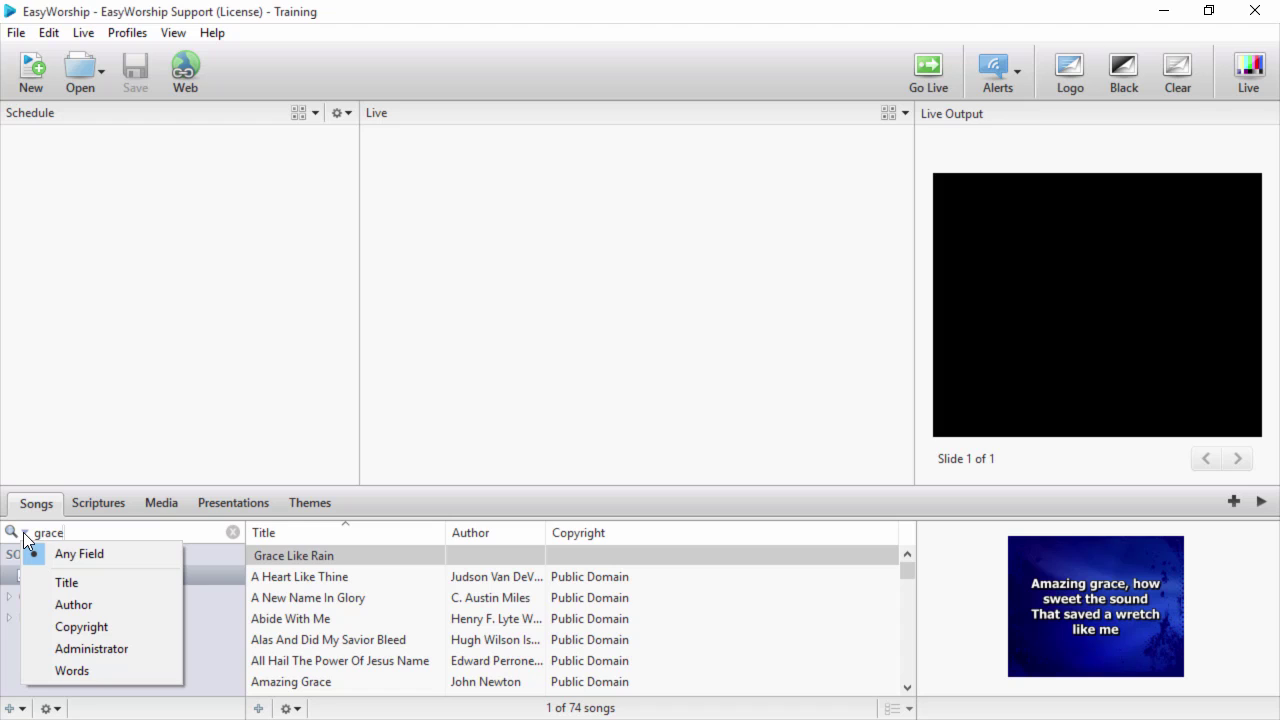
pyautogui.click(228, 533)
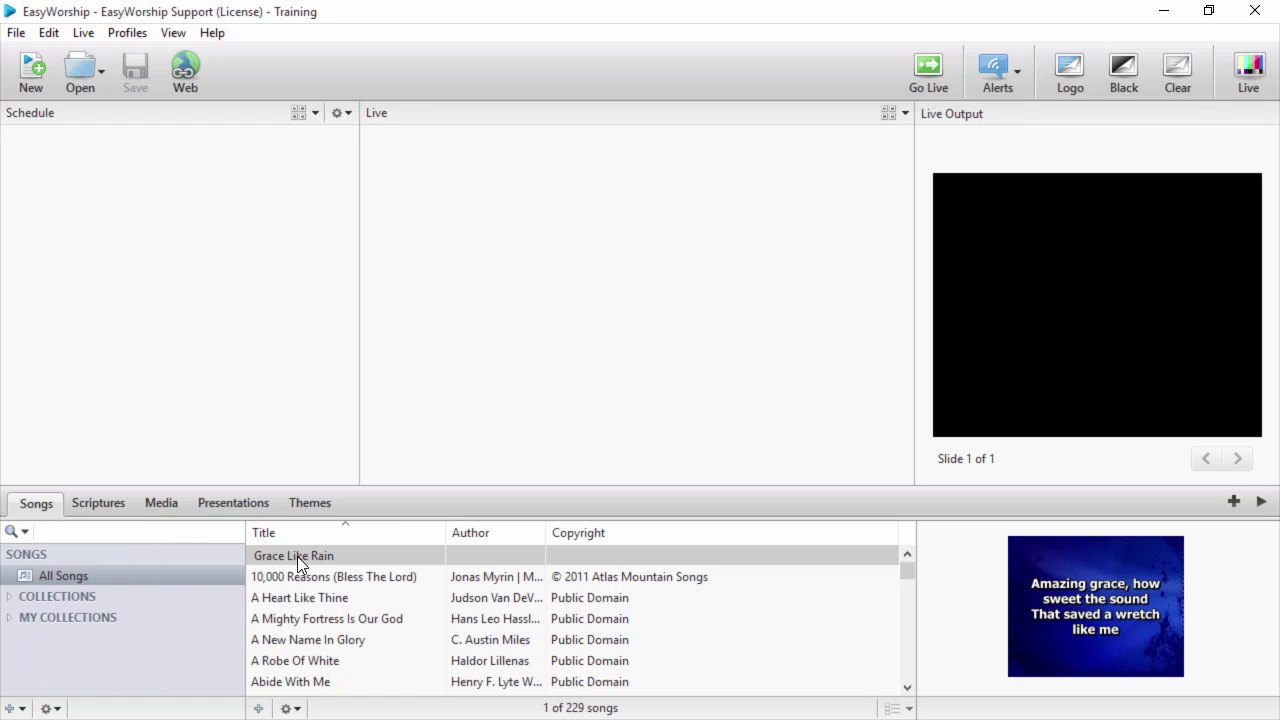
pyautogui.moveTo(297, 556); pyautogui.dragTo(244, 421)
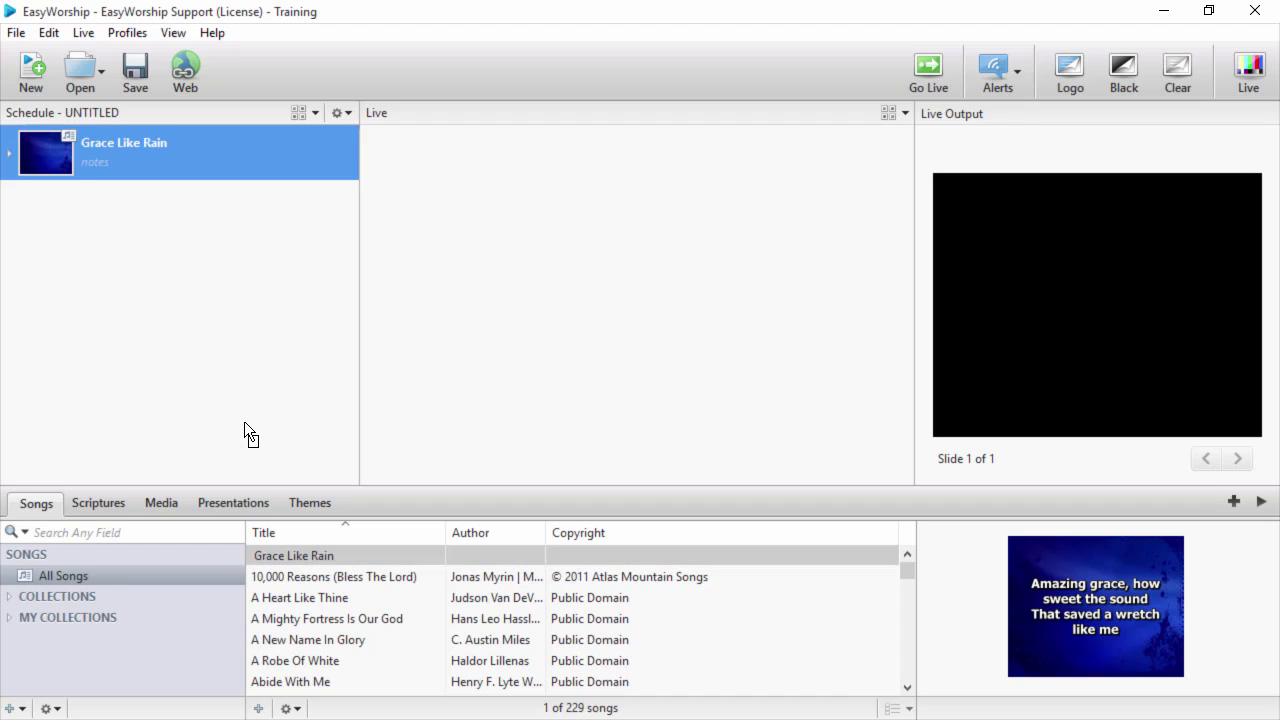
# - Add "10,000 Reasons (Bless The Lord)" to the schedule, followed by "A Heart Like Thine" and "A Robe Of White" together
pyautogui.click(301, 579)
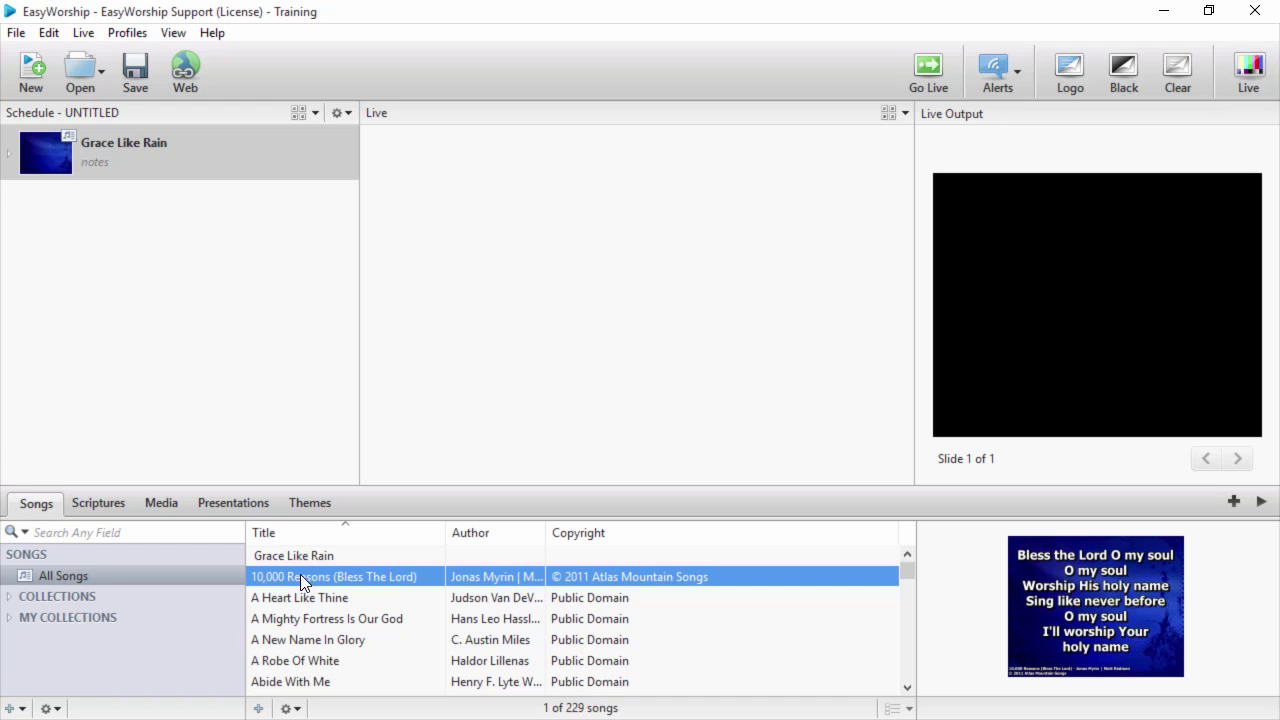
pyautogui.doubleClick(300, 574)
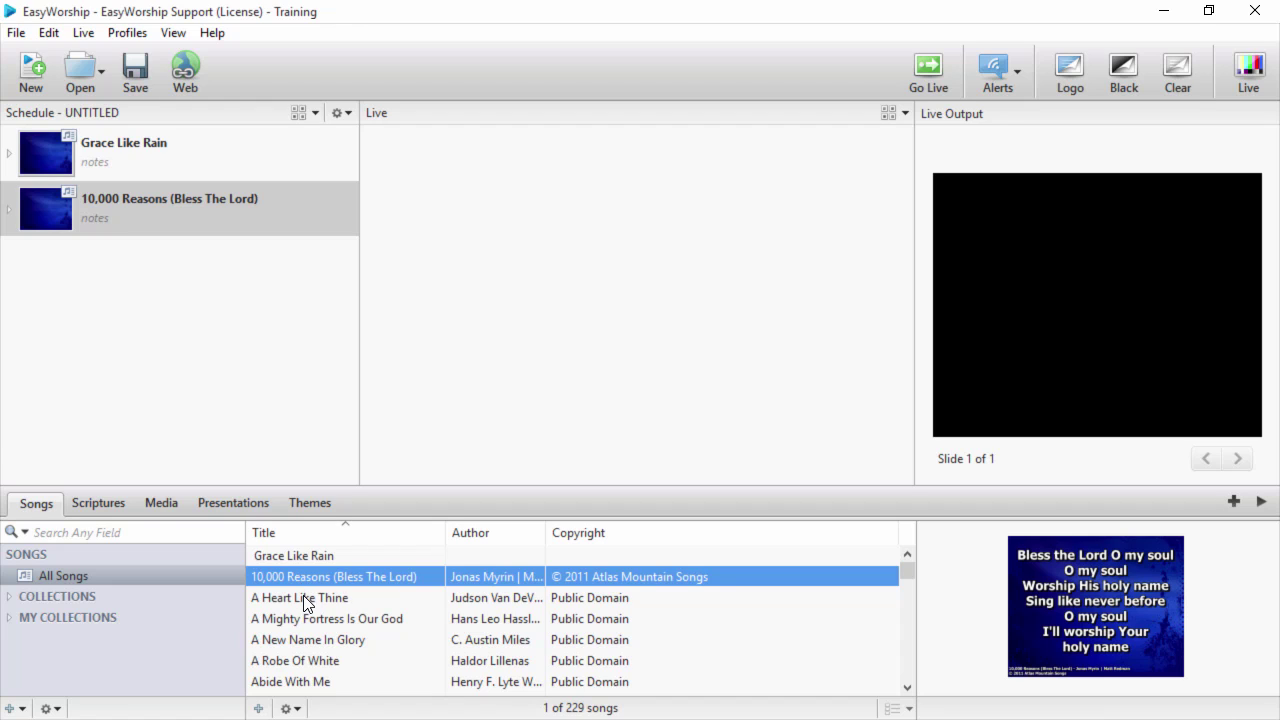
pyautogui.click(304, 597)
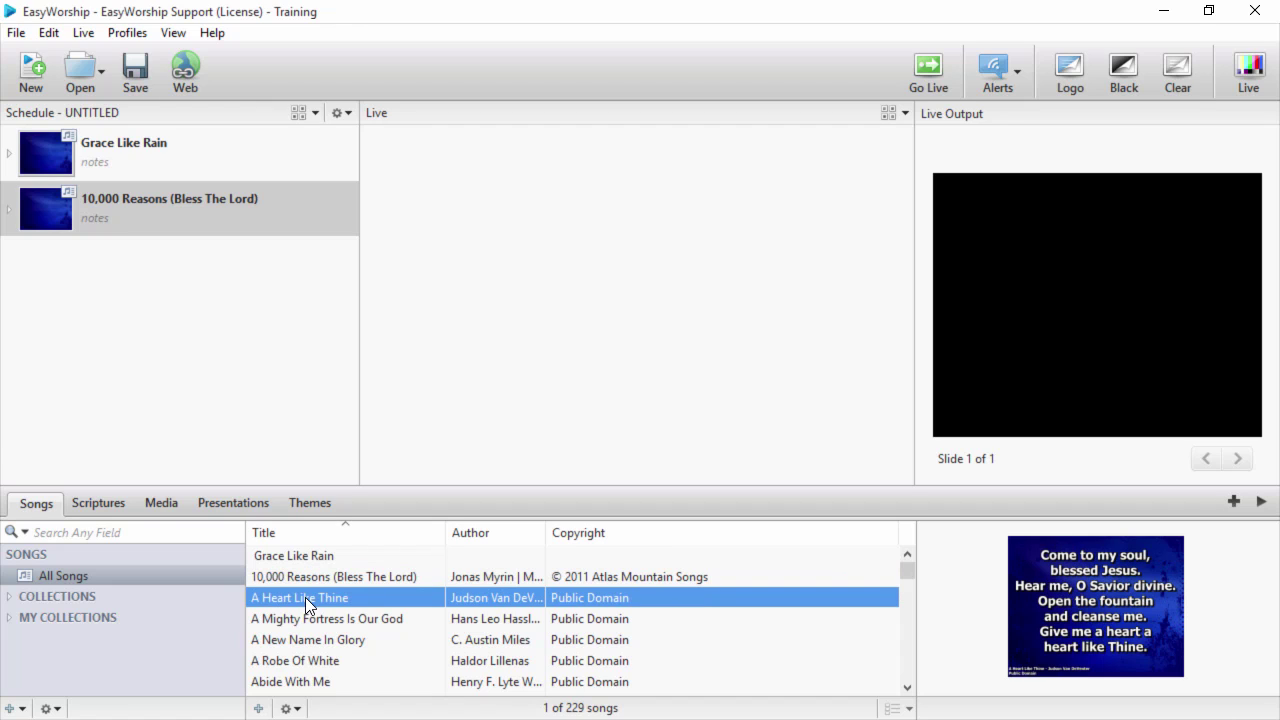
pyautogui.keyDown('ctrl'); pyautogui.click(302, 660); pyautogui.keyUp('ctrl')
pyautogui.moveTo(302, 660); pyautogui.dragTo(205, 405)
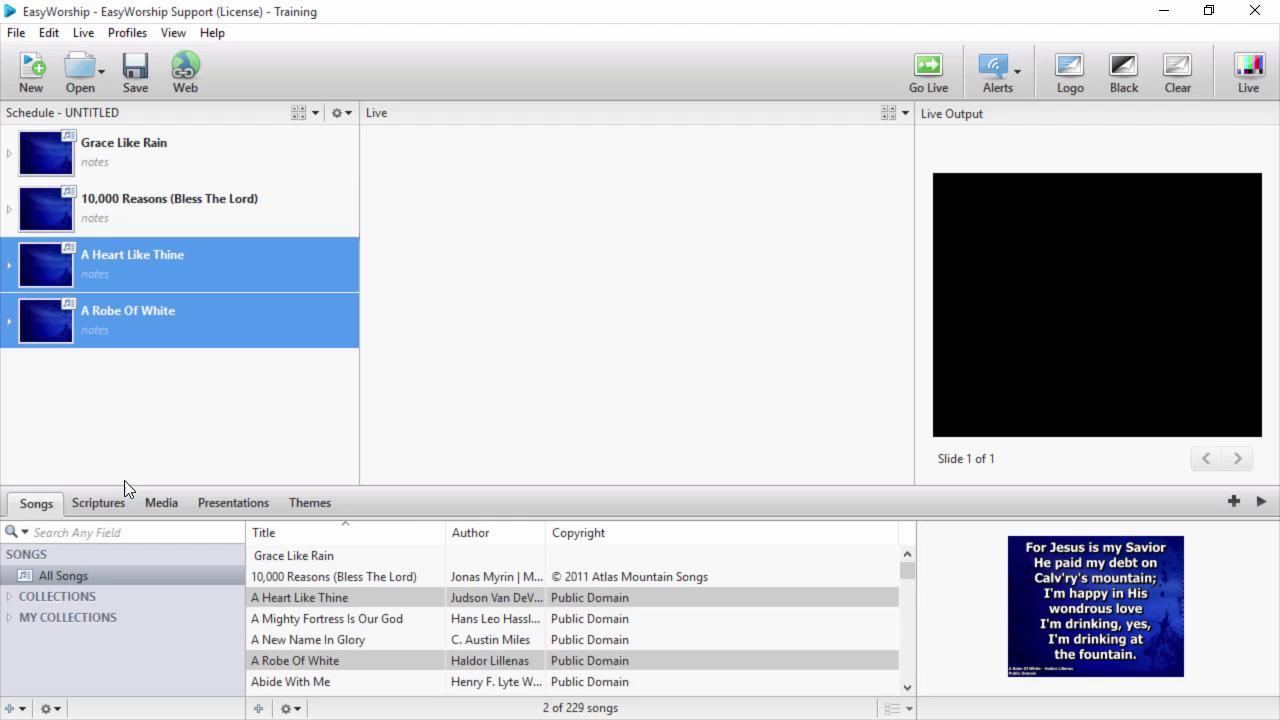
# - Look up John 3:16 in the HCSB translation of the scripture library
pyautogui.click(103, 506)
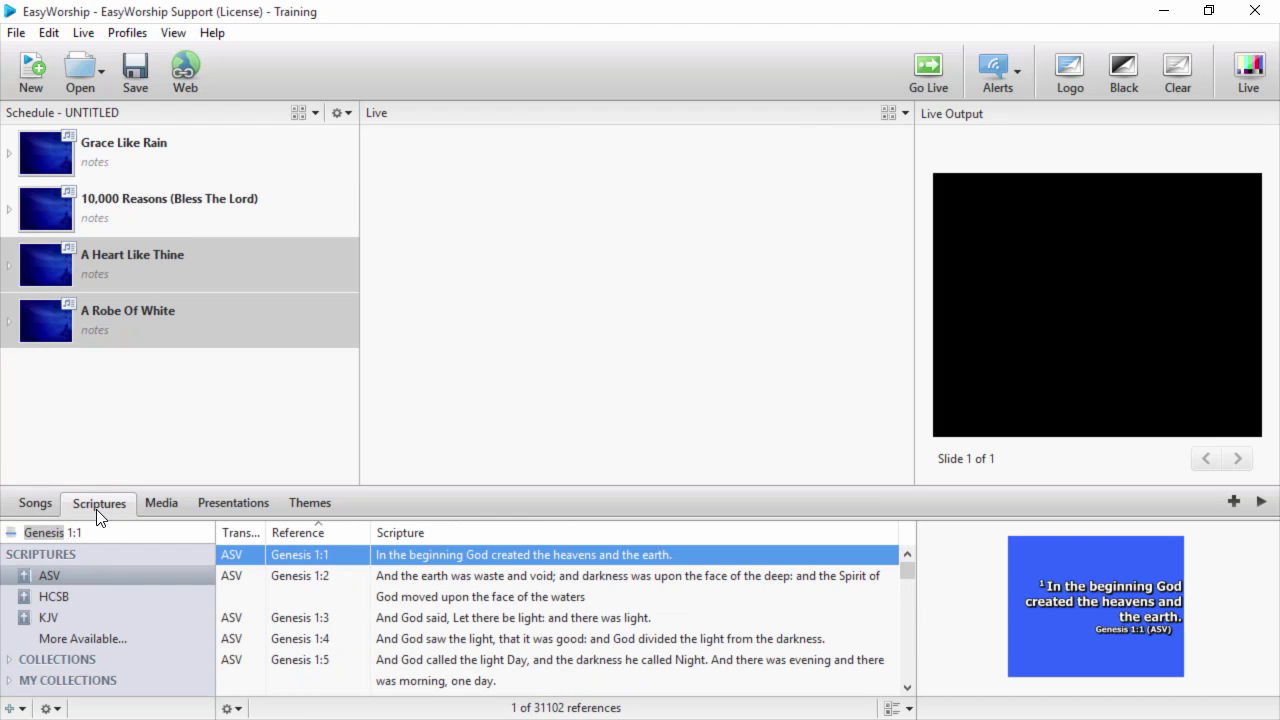
pyautogui.click(57, 596)
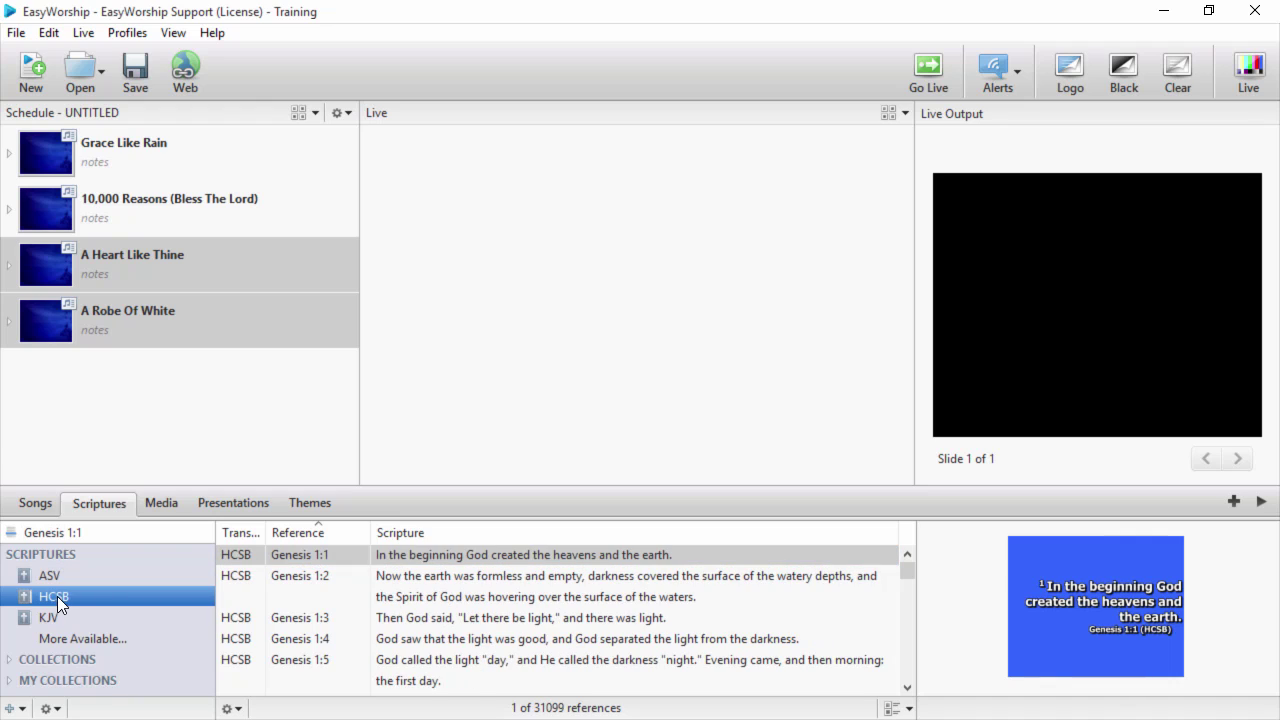
pyautogui.doubleClick(52, 532)
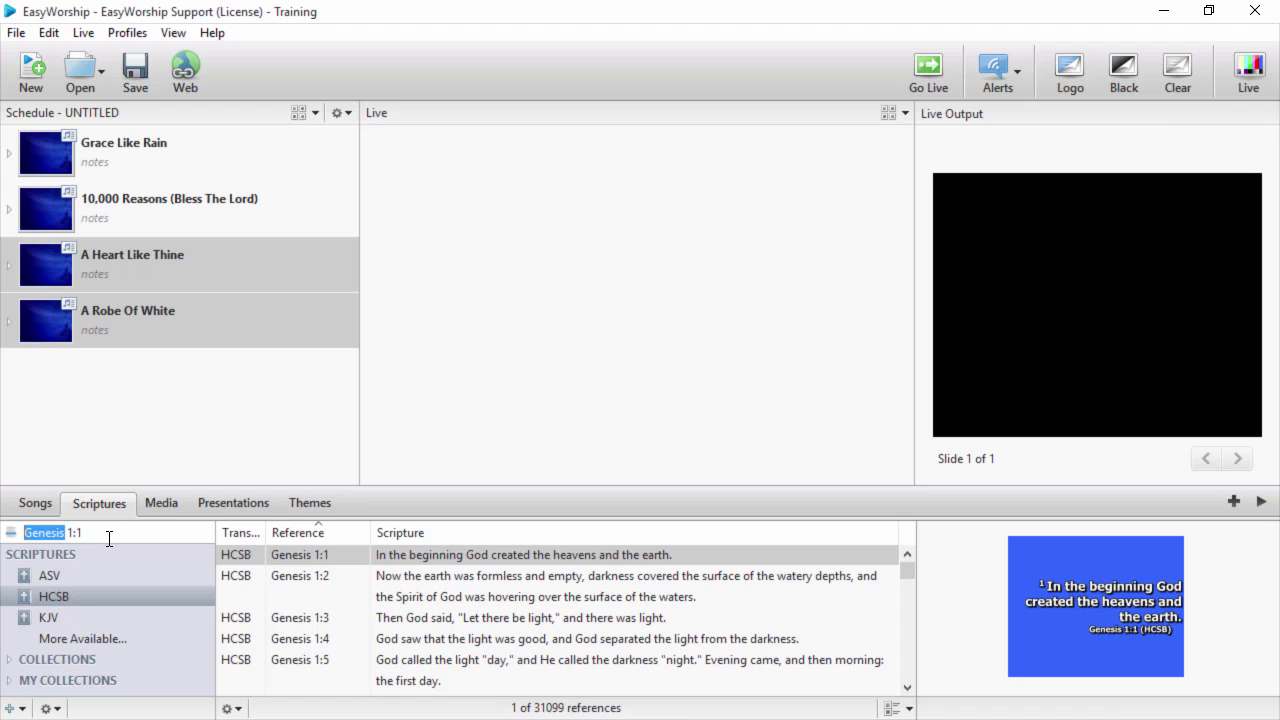
pyautogui.write('J')
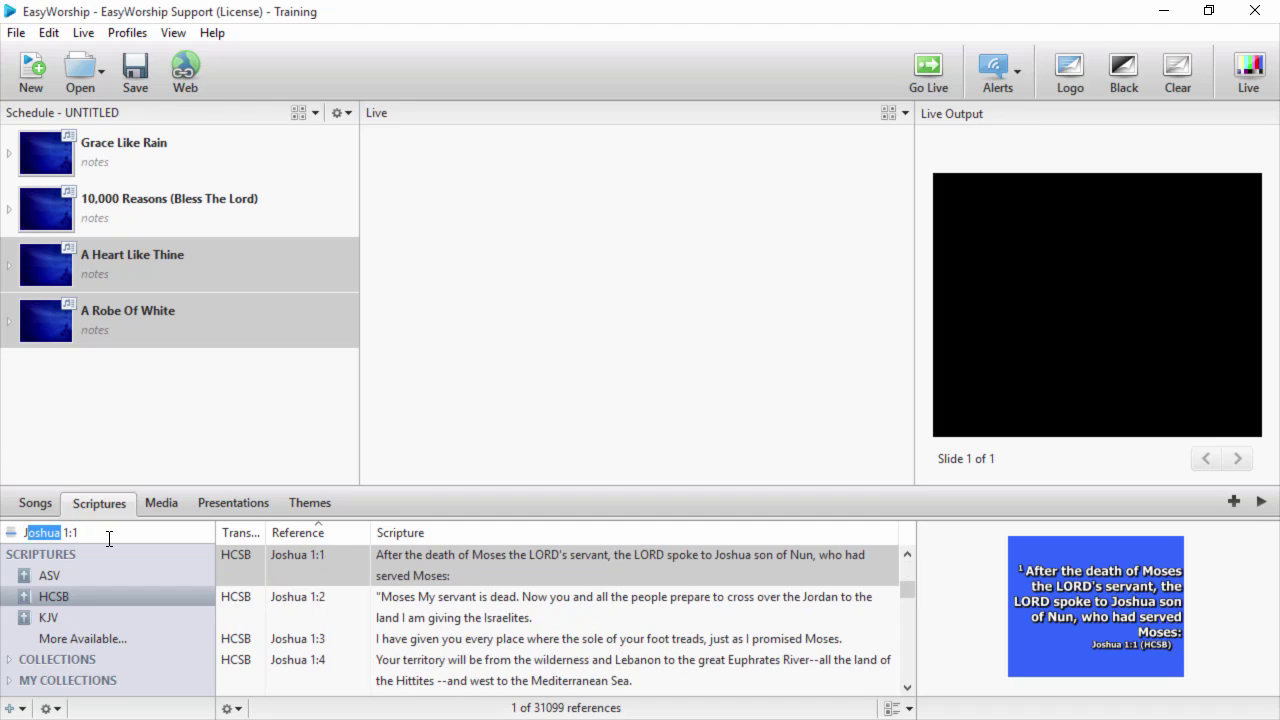
pyautogui.write('oh')
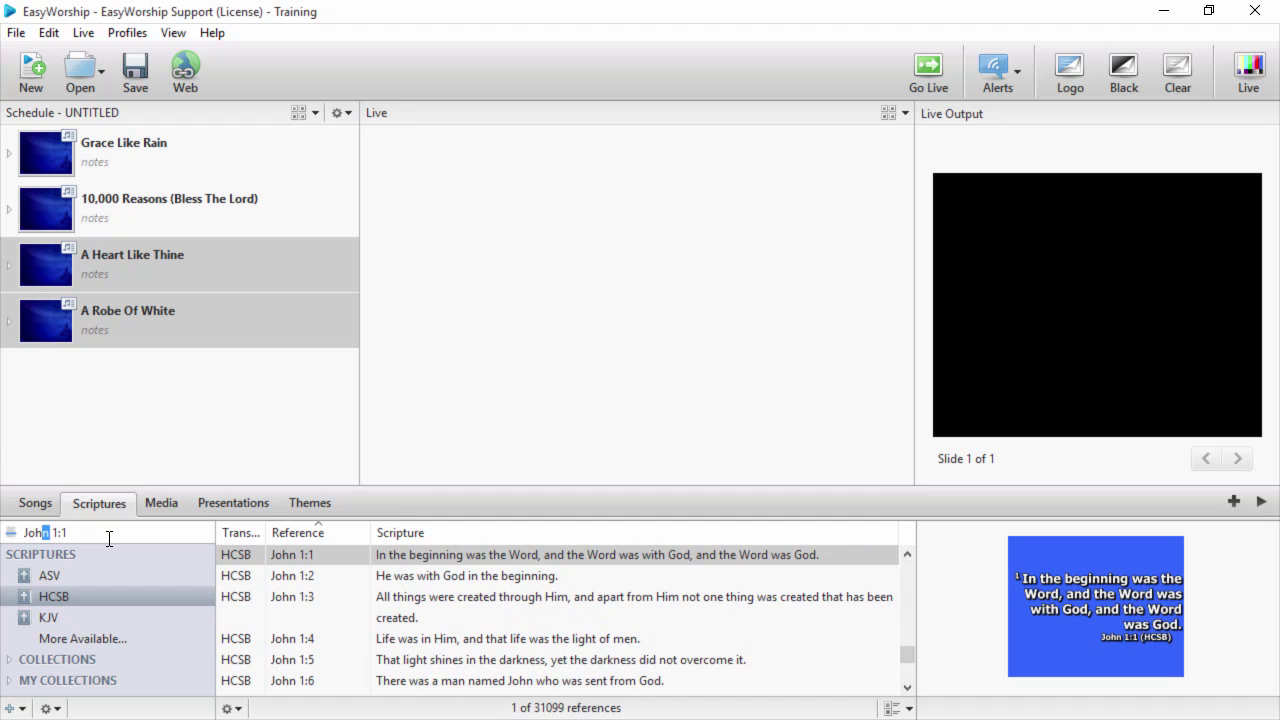
pyautogui.write('n 3')
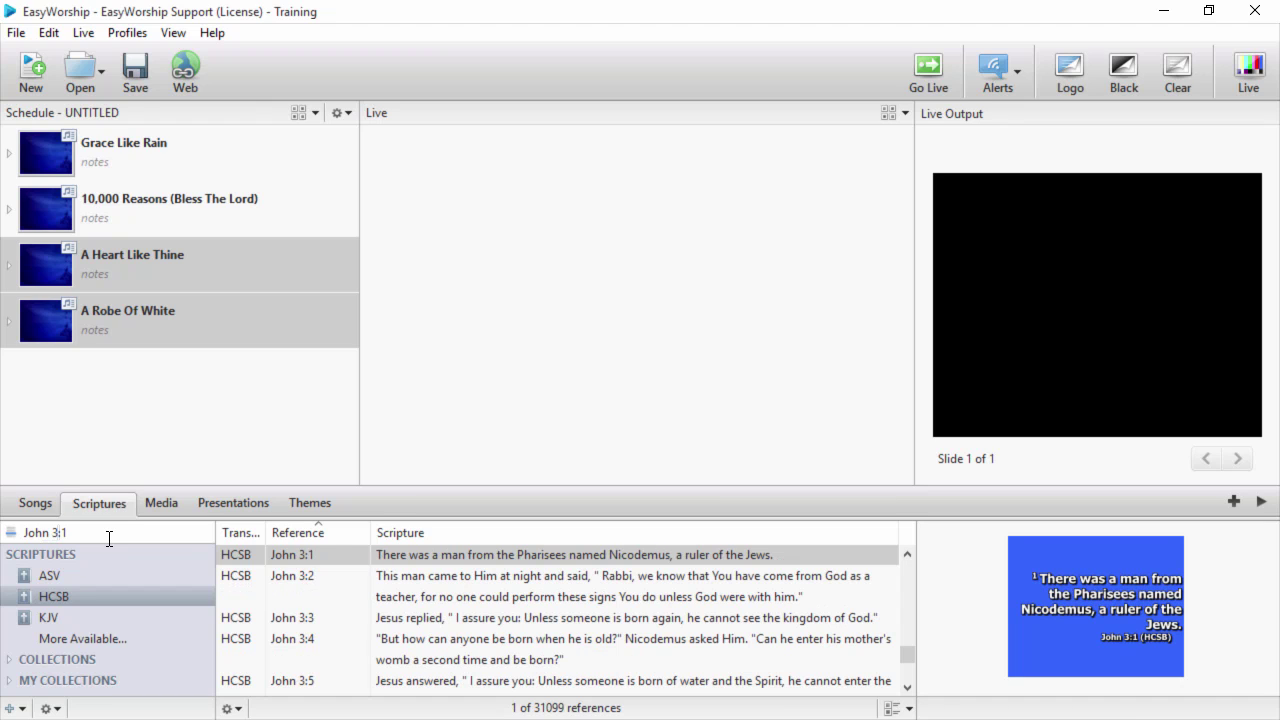
pyautogui.write(':16')
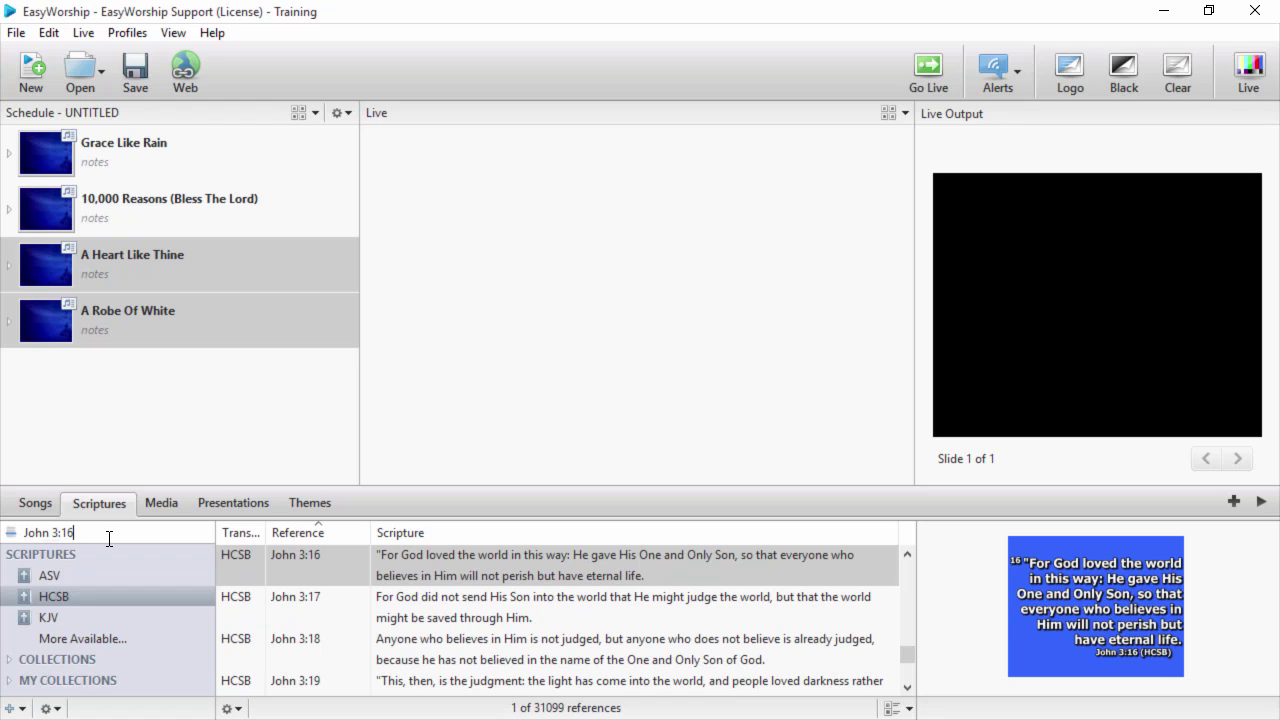
# - Search the HCSB scriptures for the word "grace" and add Acts 4:33 to the end of the schedule
pyautogui.click(14, 533)
pyautogui.write('grace')
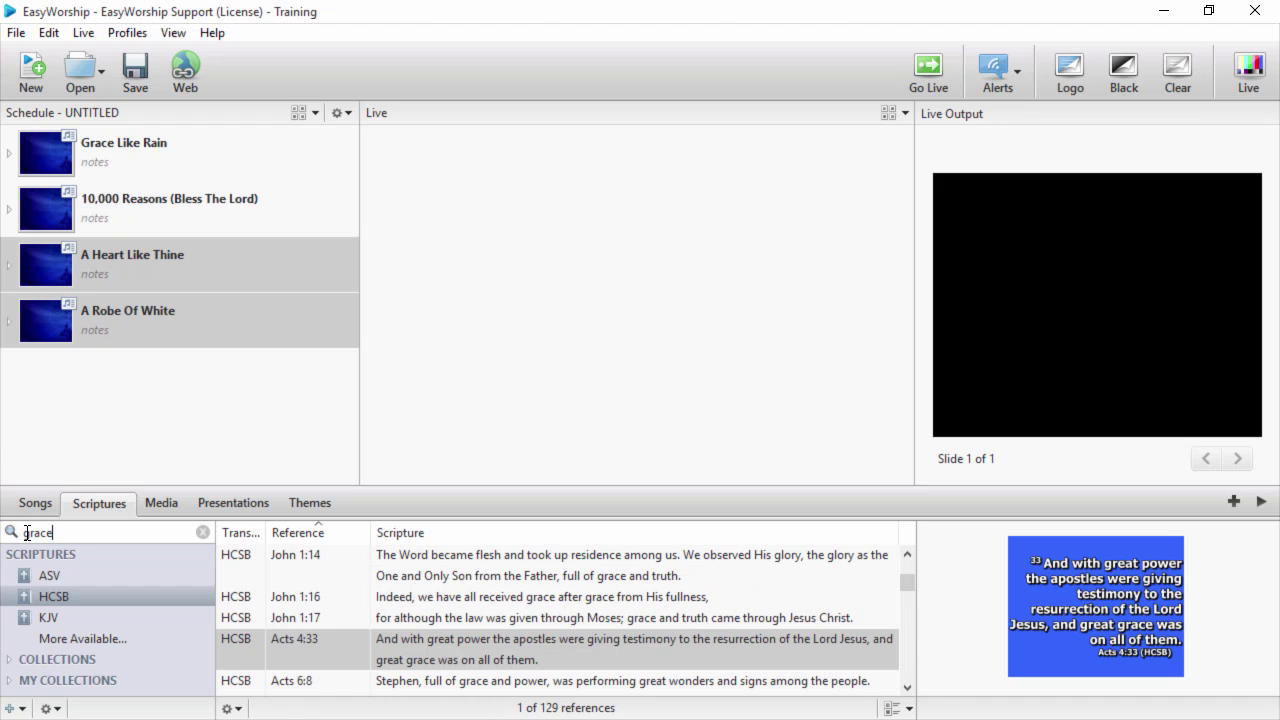
pyautogui.moveTo(330, 651); pyautogui.dragTo(179, 399)
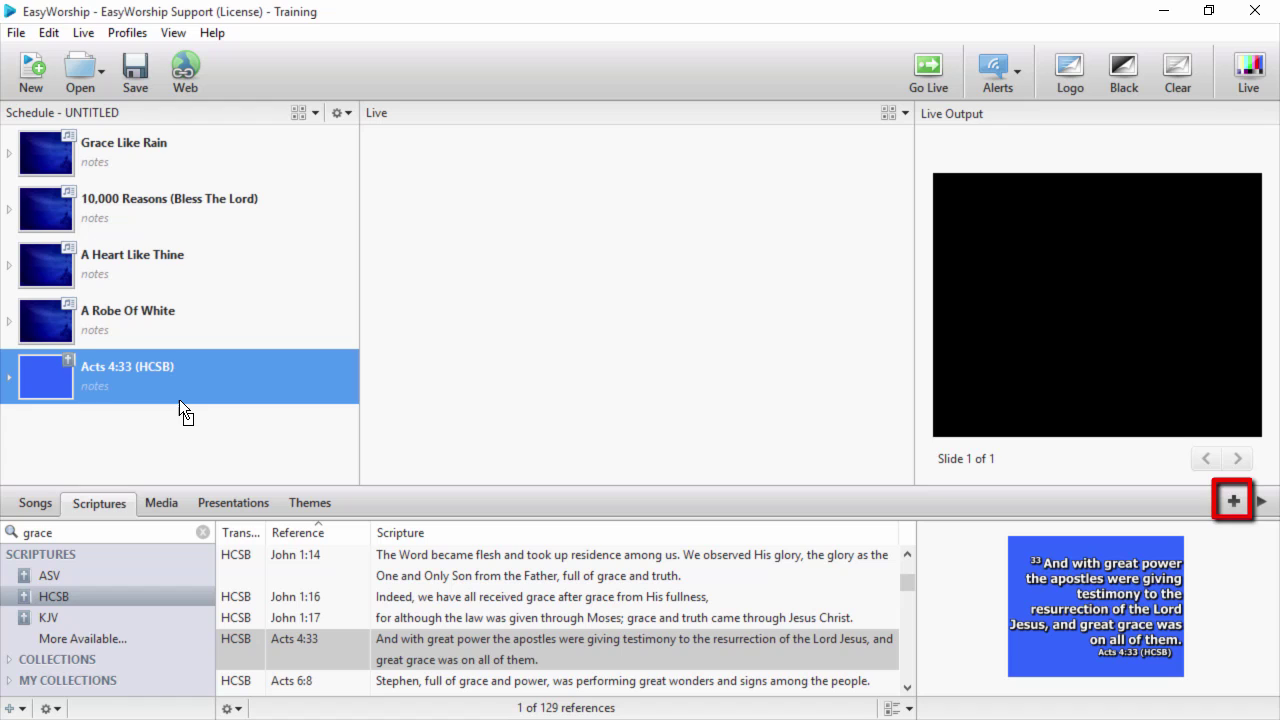
# - Add the Communion video from the media library to the schedule below Acts 4:33
pyautogui.click(165, 503)
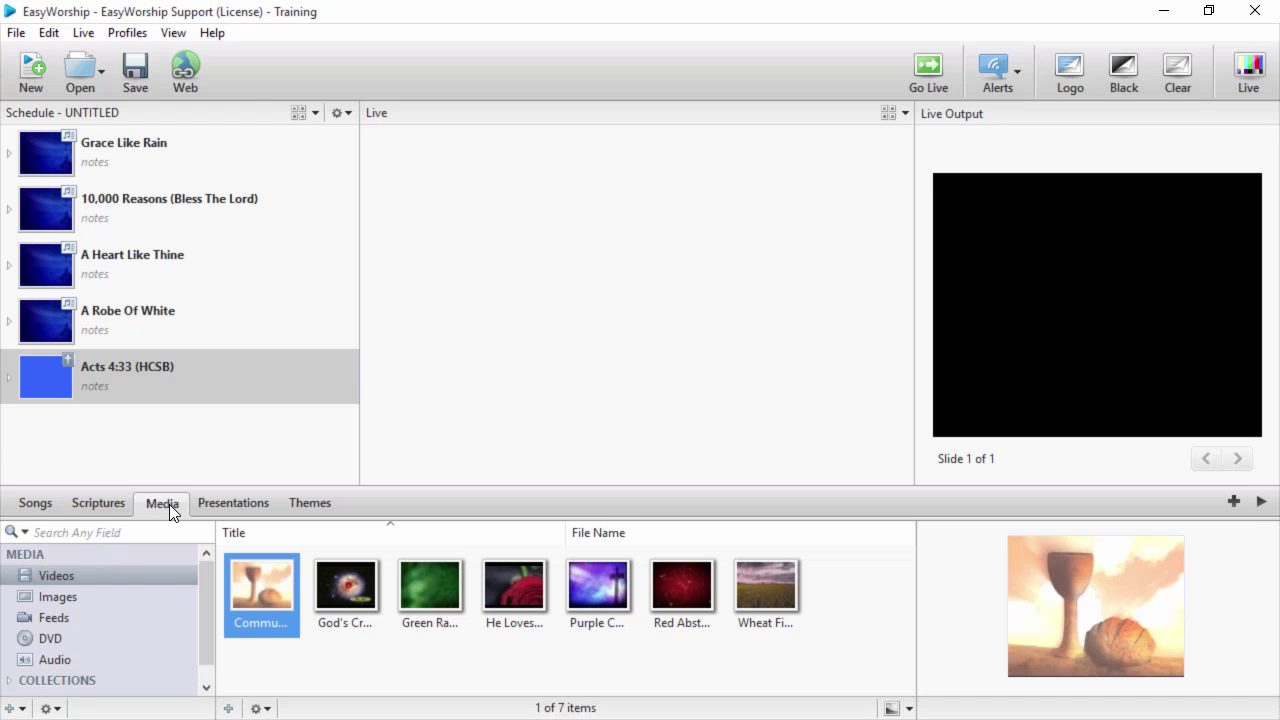
pyautogui.moveTo(228, 560); pyautogui.dragTo(205, 452)
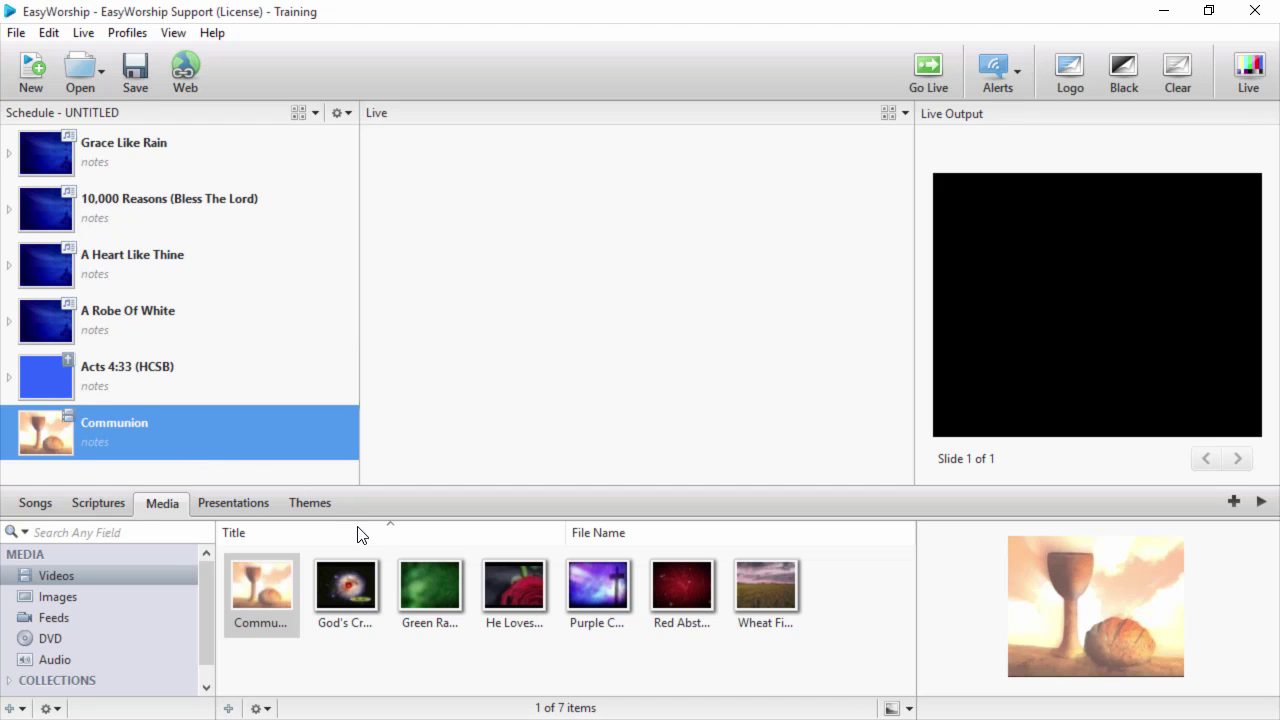
# - Set the green video as background of "A Robe Of White" and the sunset-with-crosses image as background of "A Heart Like Thine"
pyautogui.moveTo(424, 584); pyautogui.dragTo(163, 319)
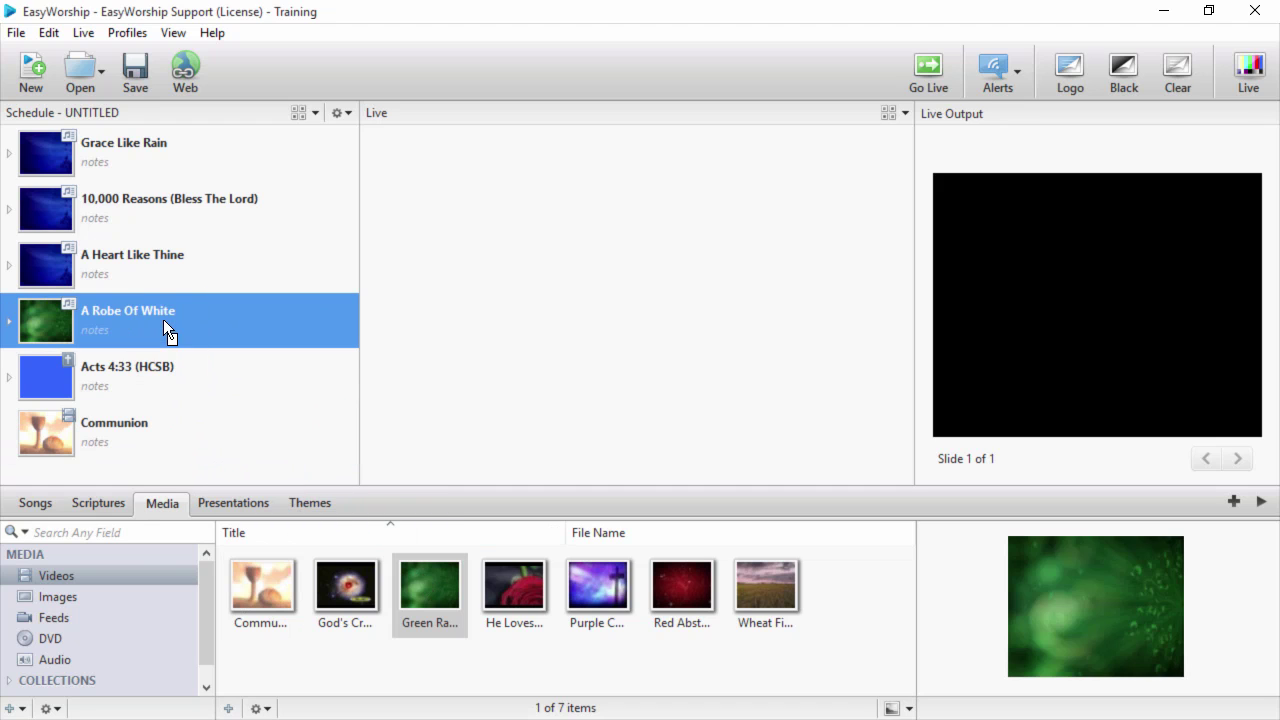
pyautogui.click(110, 597)
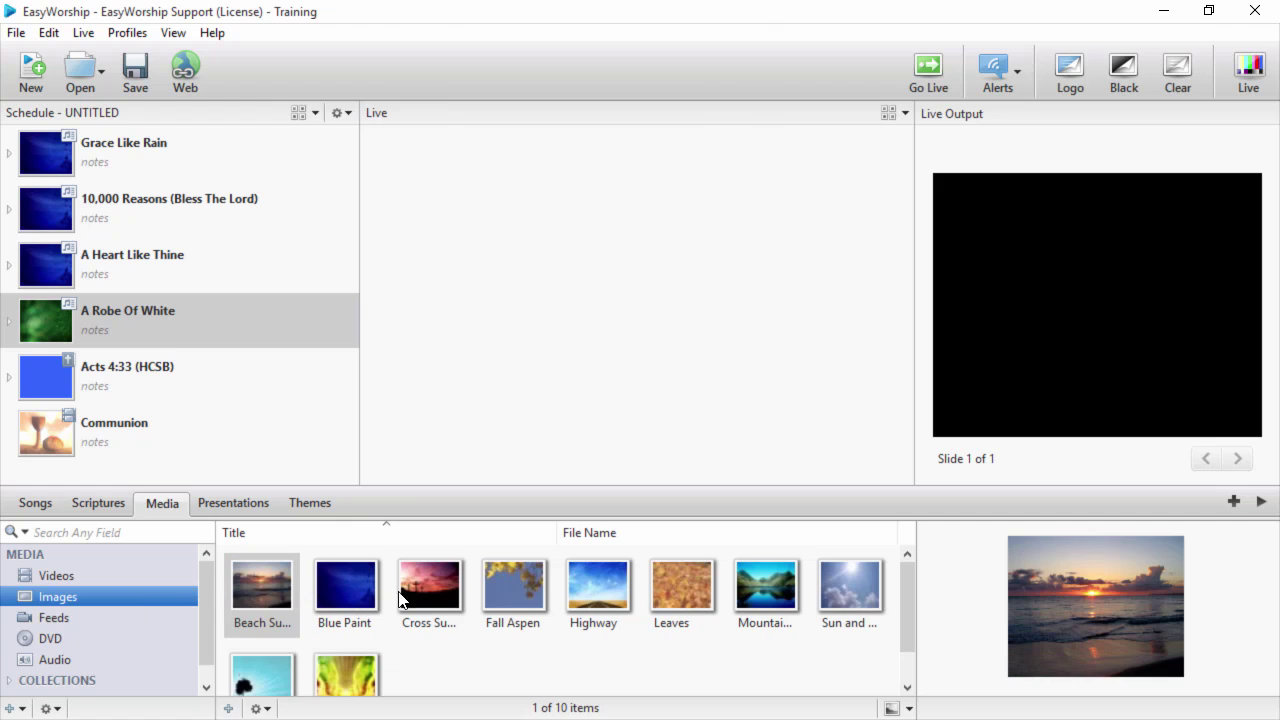
pyautogui.moveTo(429, 585); pyautogui.dragTo(165, 272)
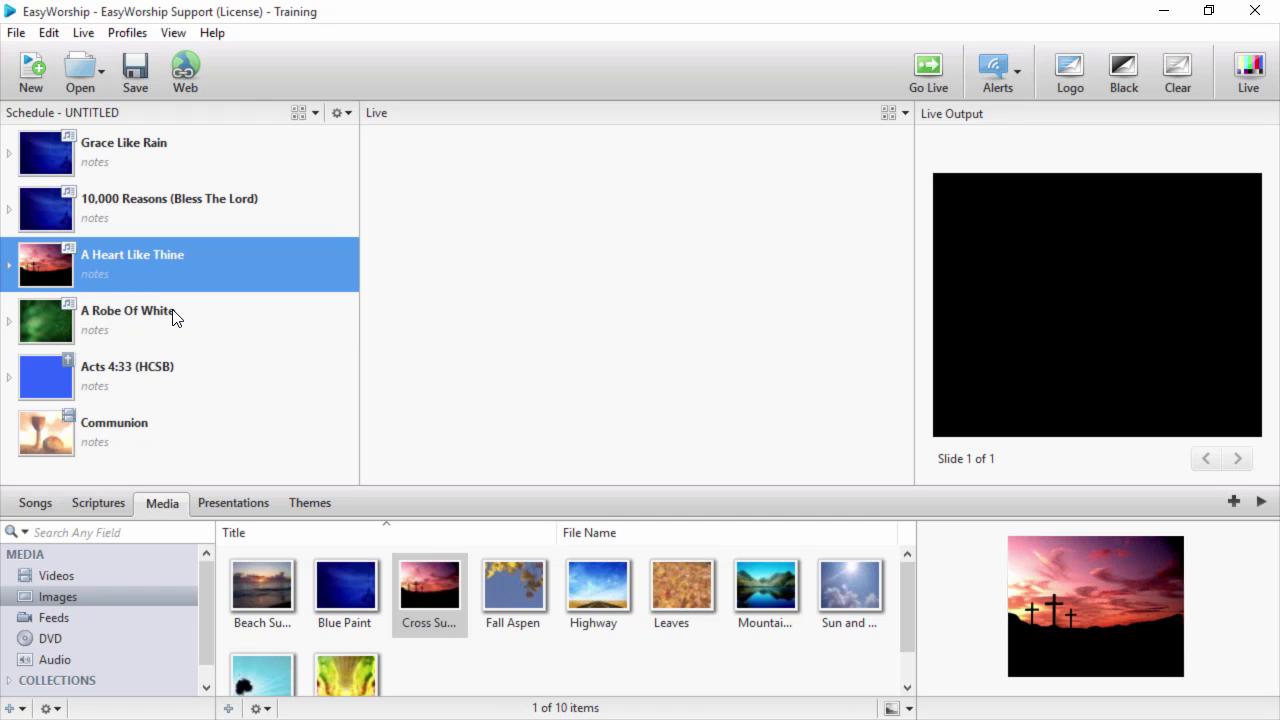
# - Give Chorus 1 of "A Robe Of White" the Blue Paint image background and Verse 1 the red rose video background
pyautogui.click(10, 321)
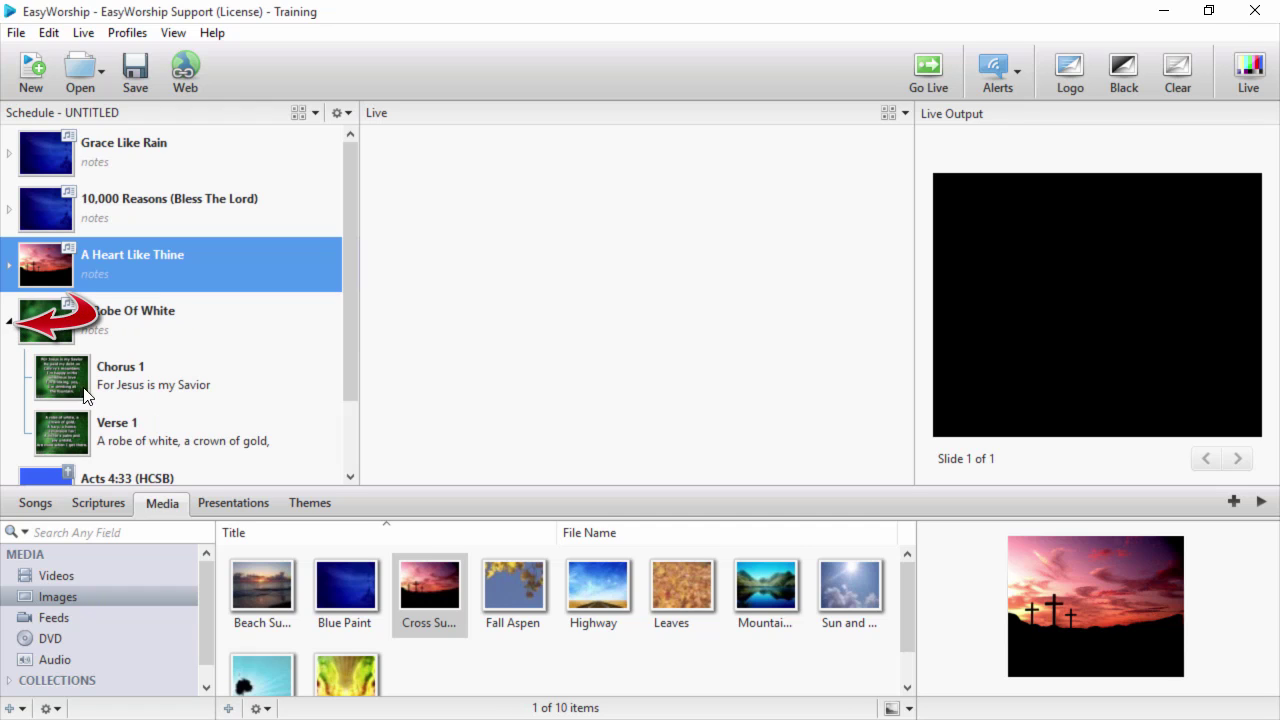
pyautogui.moveTo(352, 582); pyautogui.dragTo(181, 383)
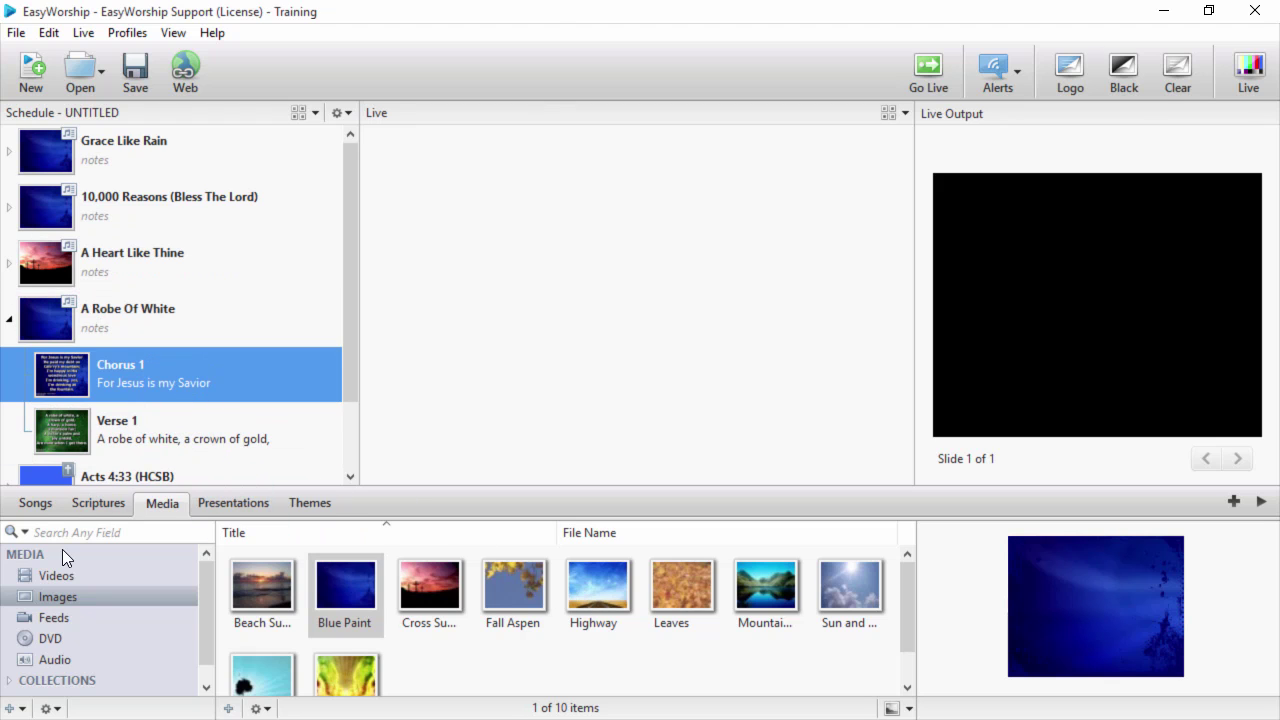
pyautogui.click(57, 575)
pyautogui.moveTo(500, 595); pyautogui.dragTo(145, 429)
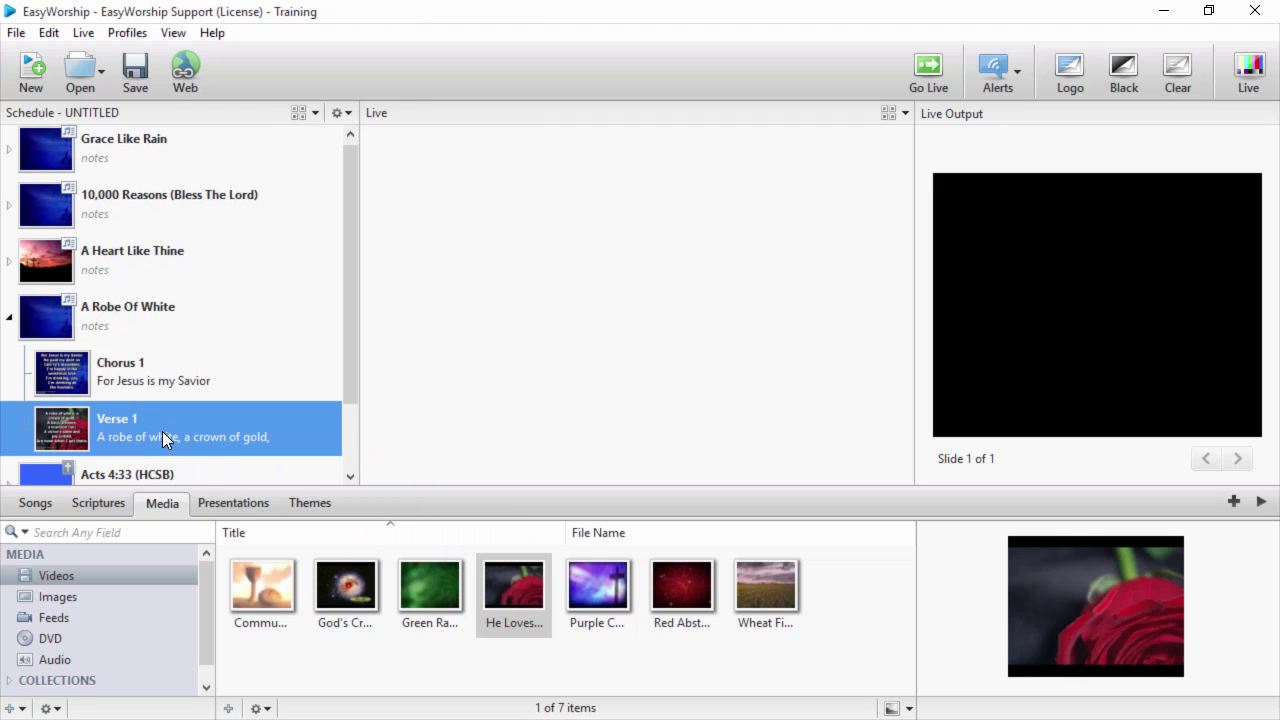
# - Attach the MP3 from the audio library to "A Heart Like Thine" and collapse the slides of "A Robe Of White"
pyautogui.click(60, 657)
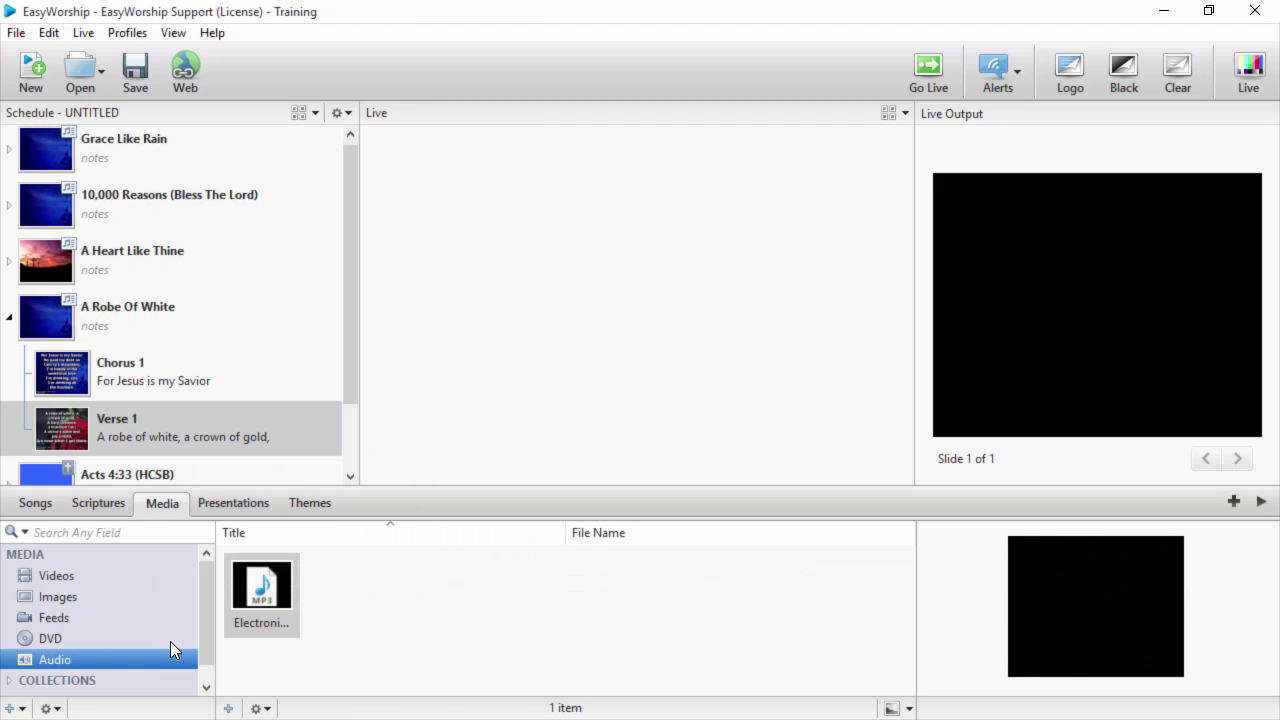
pyautogui.moveTo(276, 588); pyautogui.dragTo(175, 255)
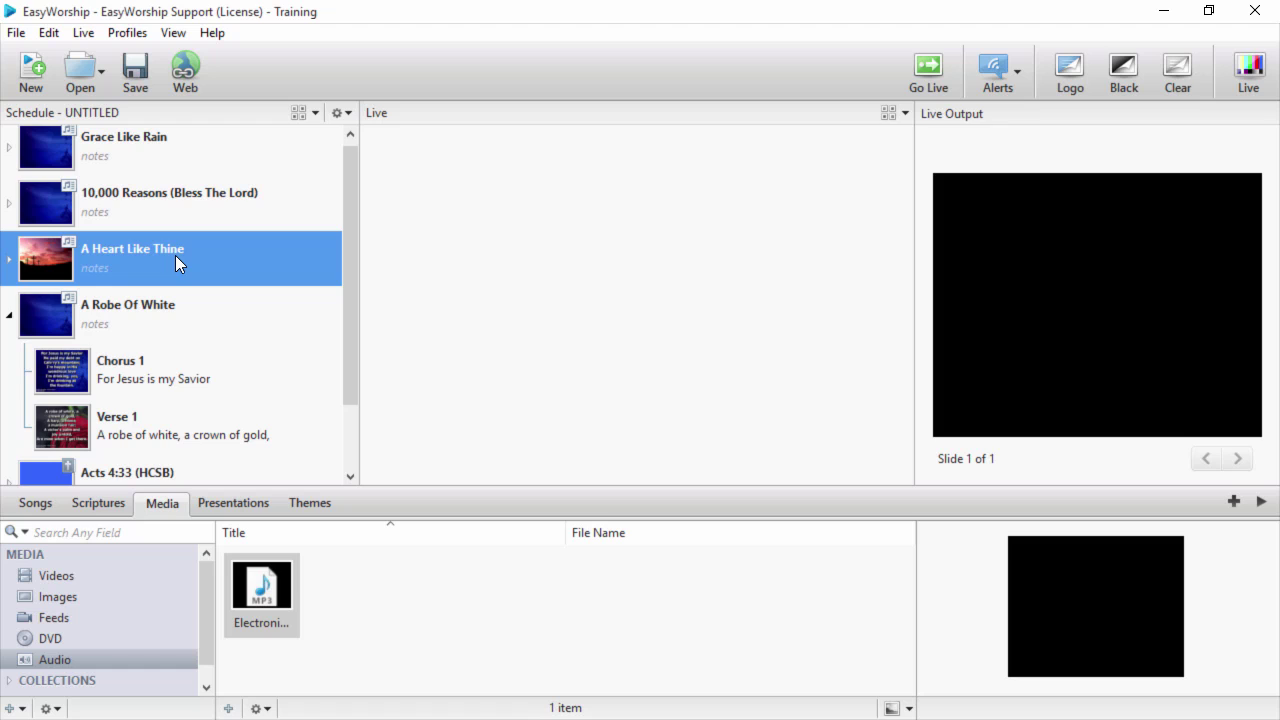
pyautogui.click(10, 316)
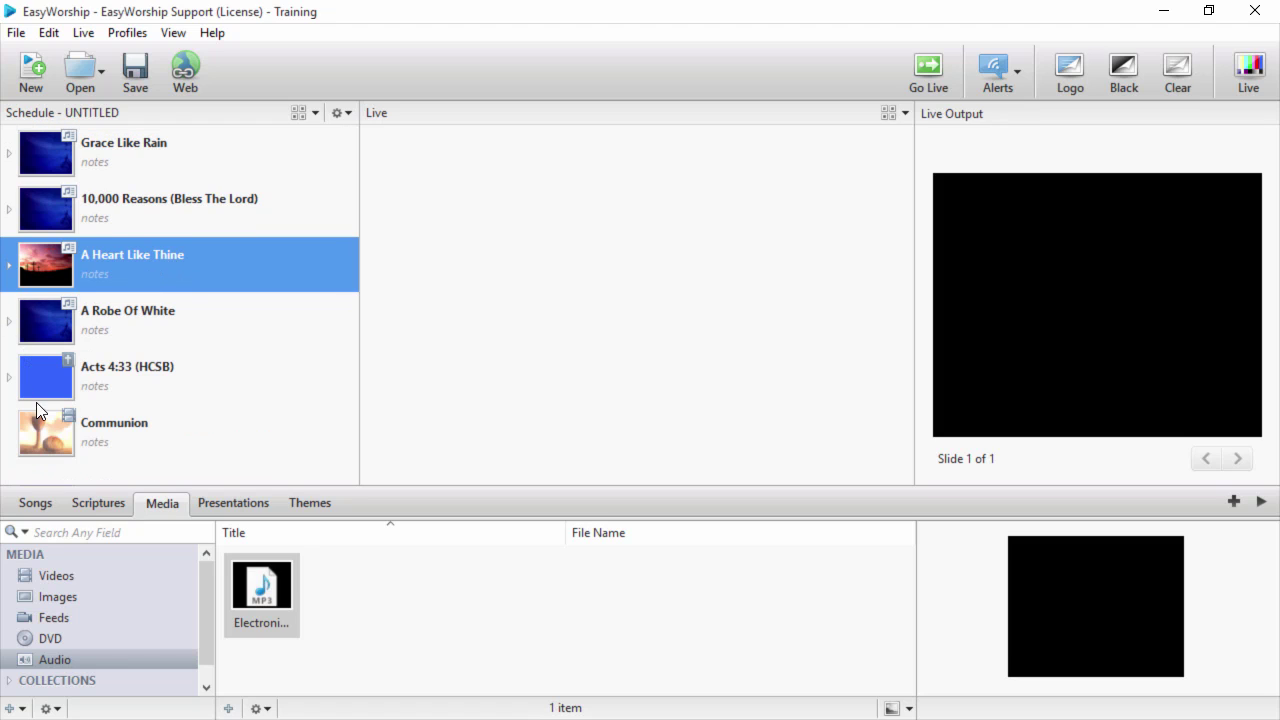
# - Add the "Logo 1" presentation to the end of the schedule
pyautogui.click(222, 505)
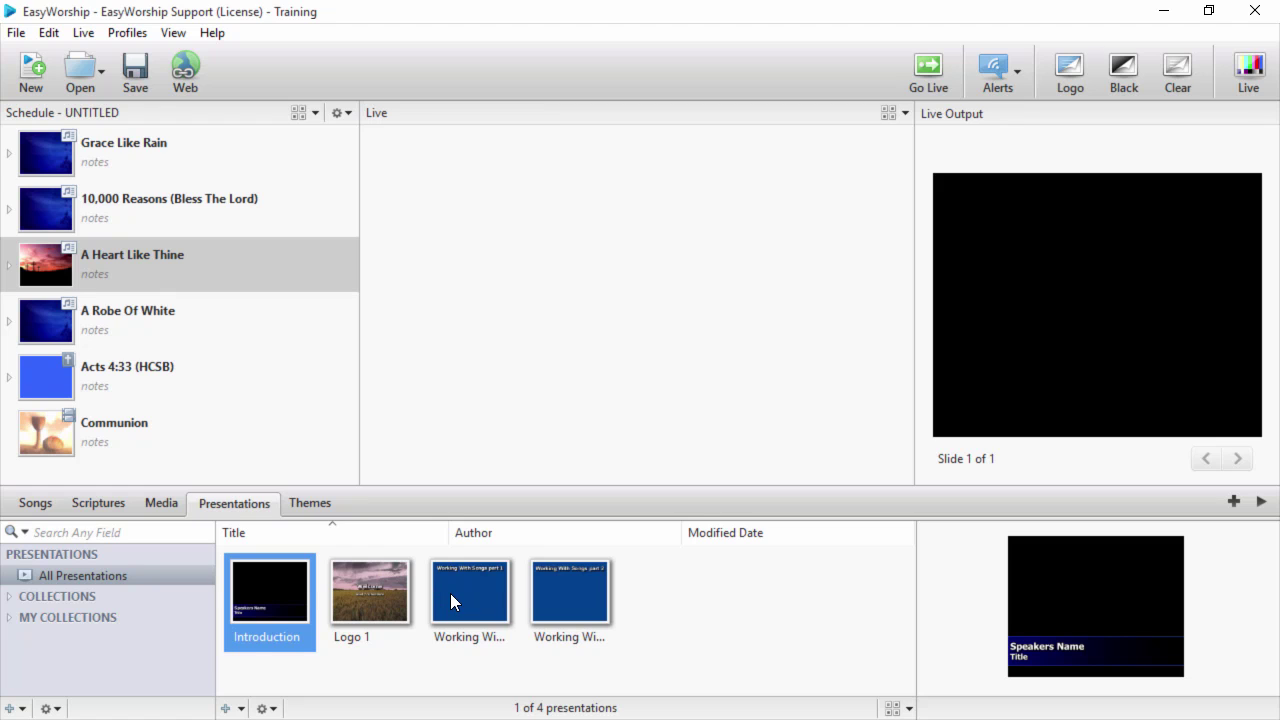
pyautogui.moveTo(373, 595); pyautogui.dragTo(186, 476)
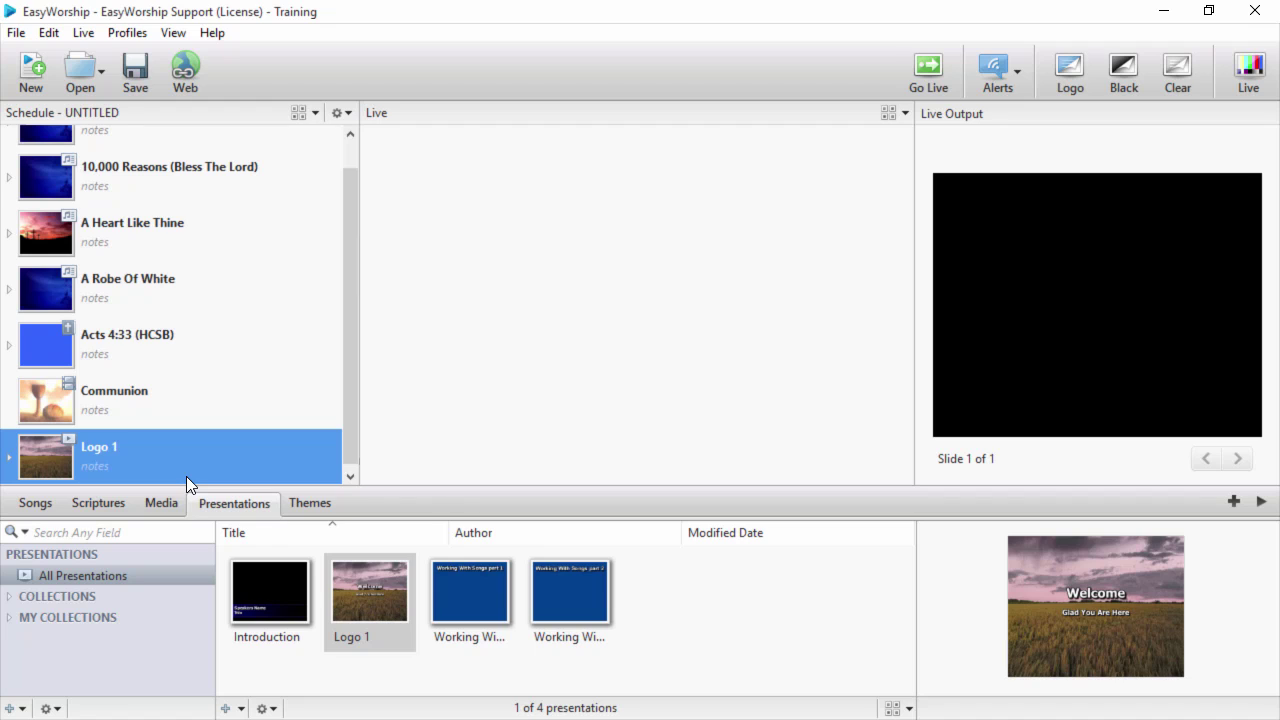
# - Apply the Fall Aspen song theme to "A Robe Of White" and the Communion scripture theme to Acts 4:33 (HCSB)
pyautogui.click(314, 508)
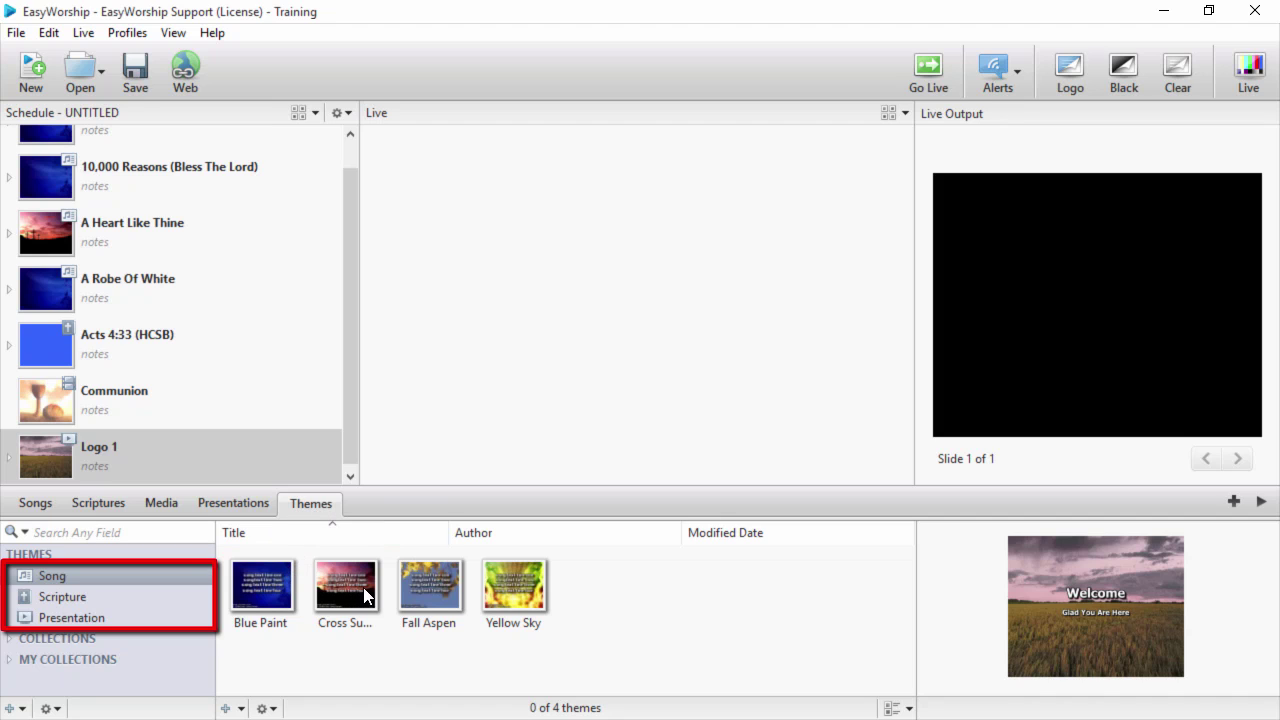
pyautogui.moveTo(400, 584); pyautogui.dragTo(129, 281)
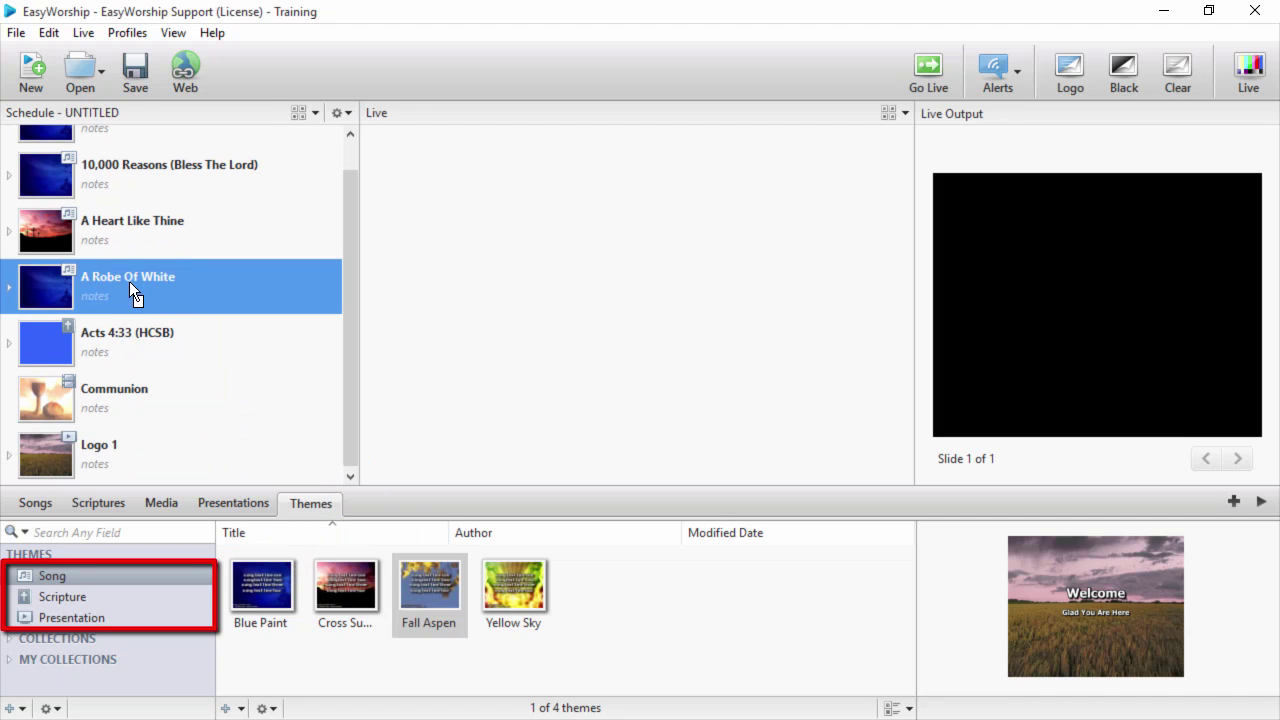
pyautogui.click(94, 599)
pyautogui.moveTo(262, 585); pyautogui.dragTo(144, 334)
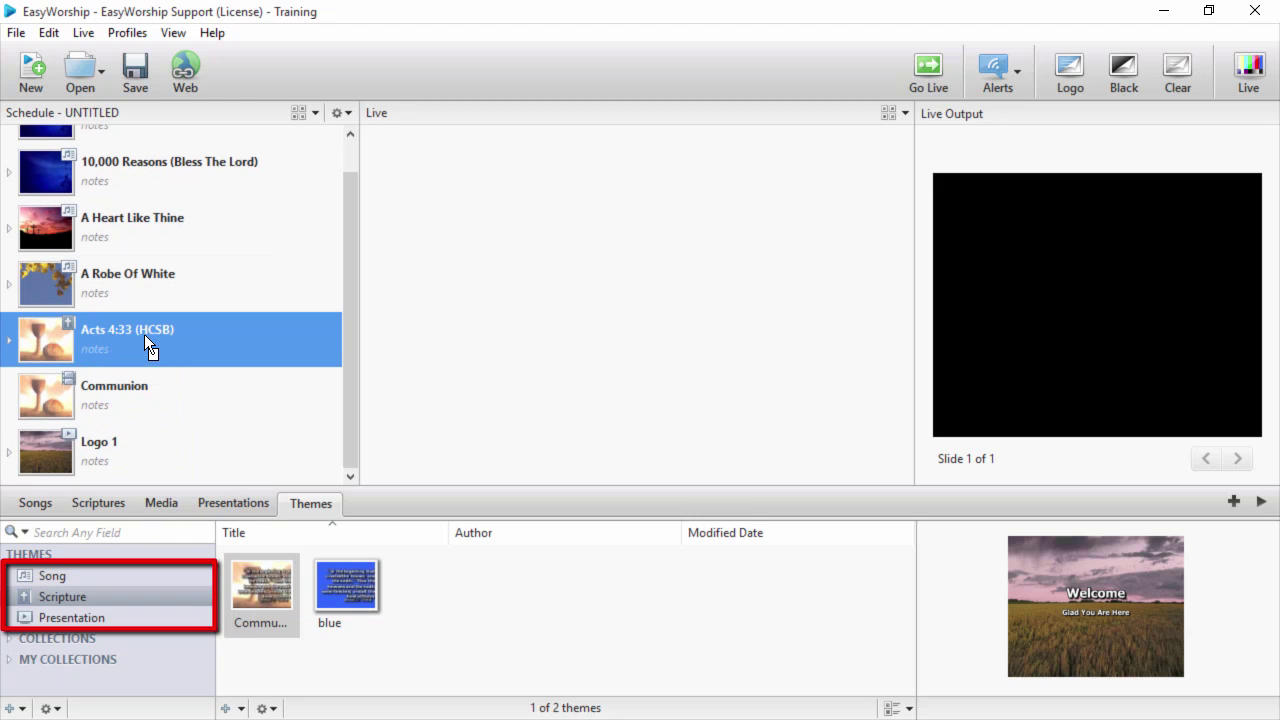
# - Apply the "Cross Su..." presentation theme to "Logo 1" and move that item directly above "A Robe Of White" in the schedule
pyautogui.click(170, 616)
pyautogui.moveTo(493, 604); pyautogui.dragTo(203, 460)
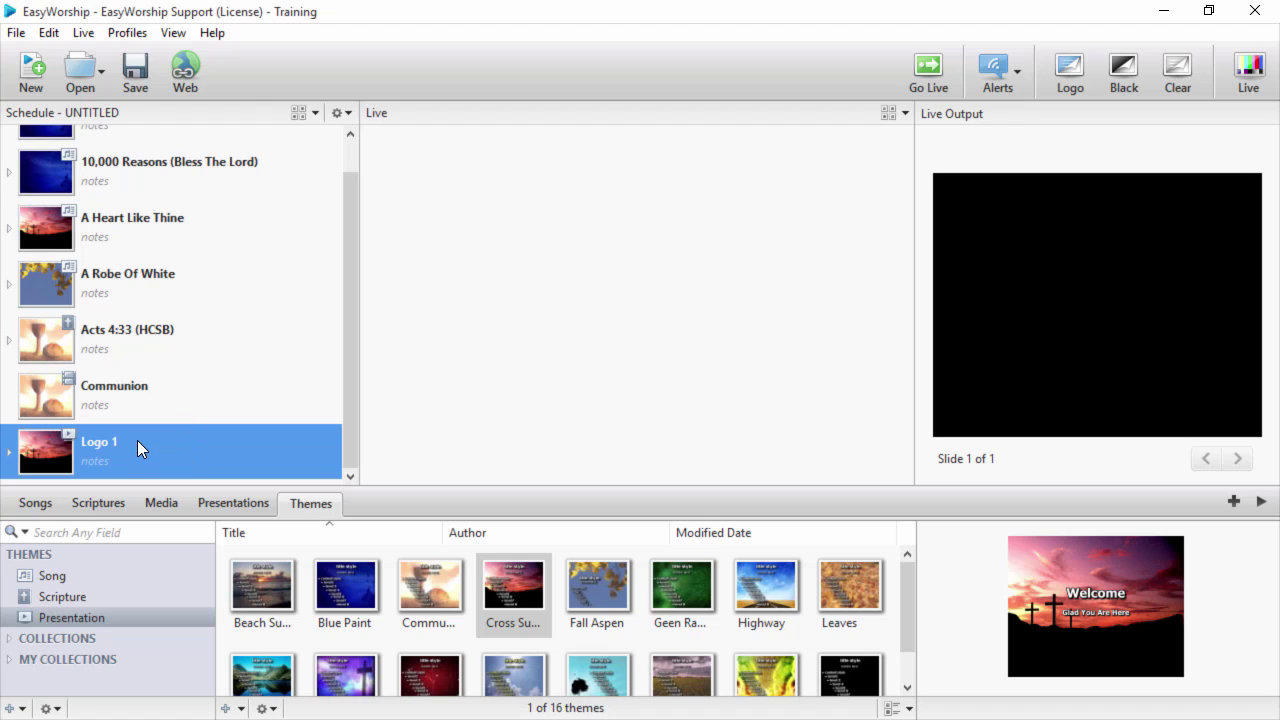
pyautogui.moveTo(137, 440); pyautogui.dragTo(143, 248)
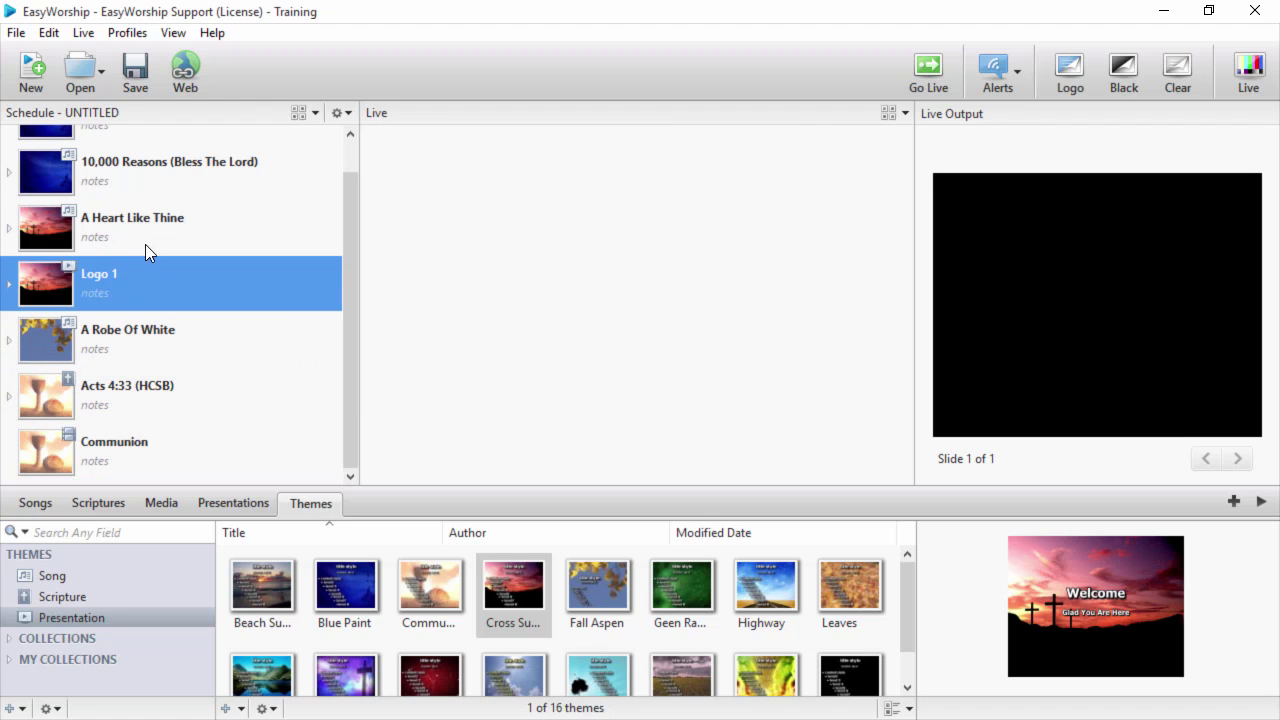
# - Move Chorus 1 below Verse 1 in "10,000 Reasons (Bless The Lord)" and make the schedule area slightly narrower
pyautogui.click(9, 172)
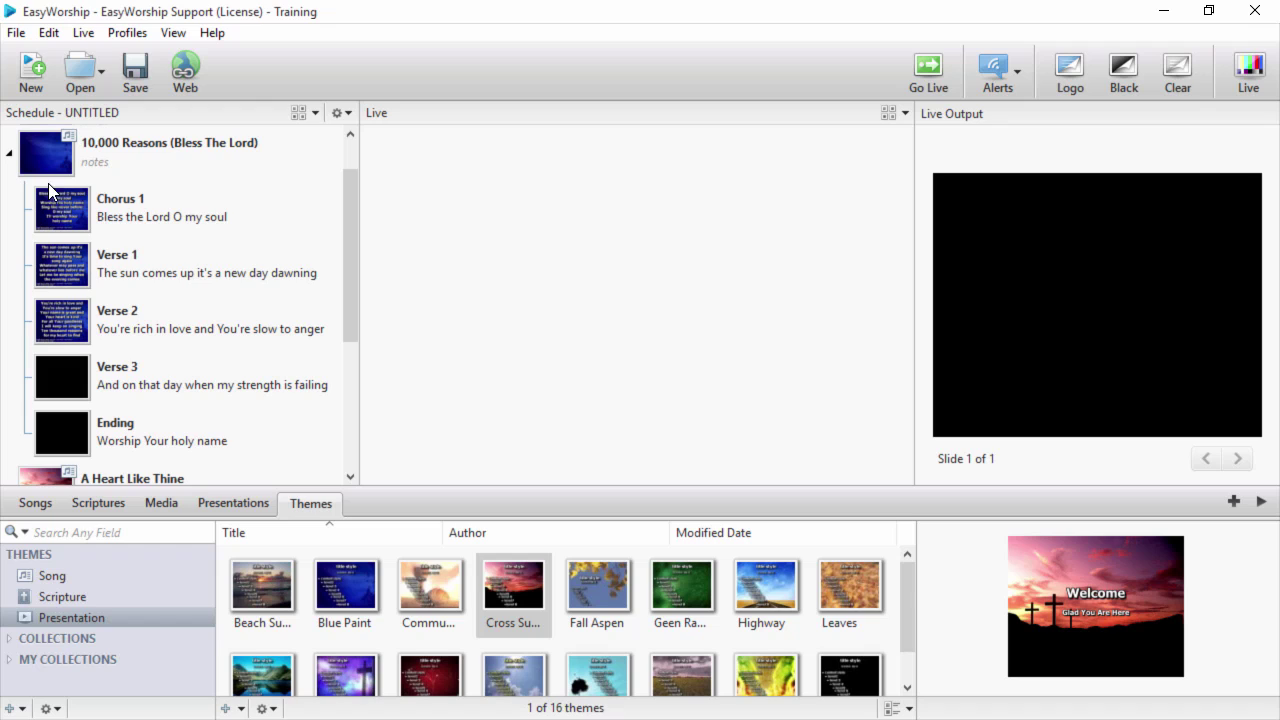
pyautogui.moveTo(108, 212); pyautogui.dragTo(111, 285)
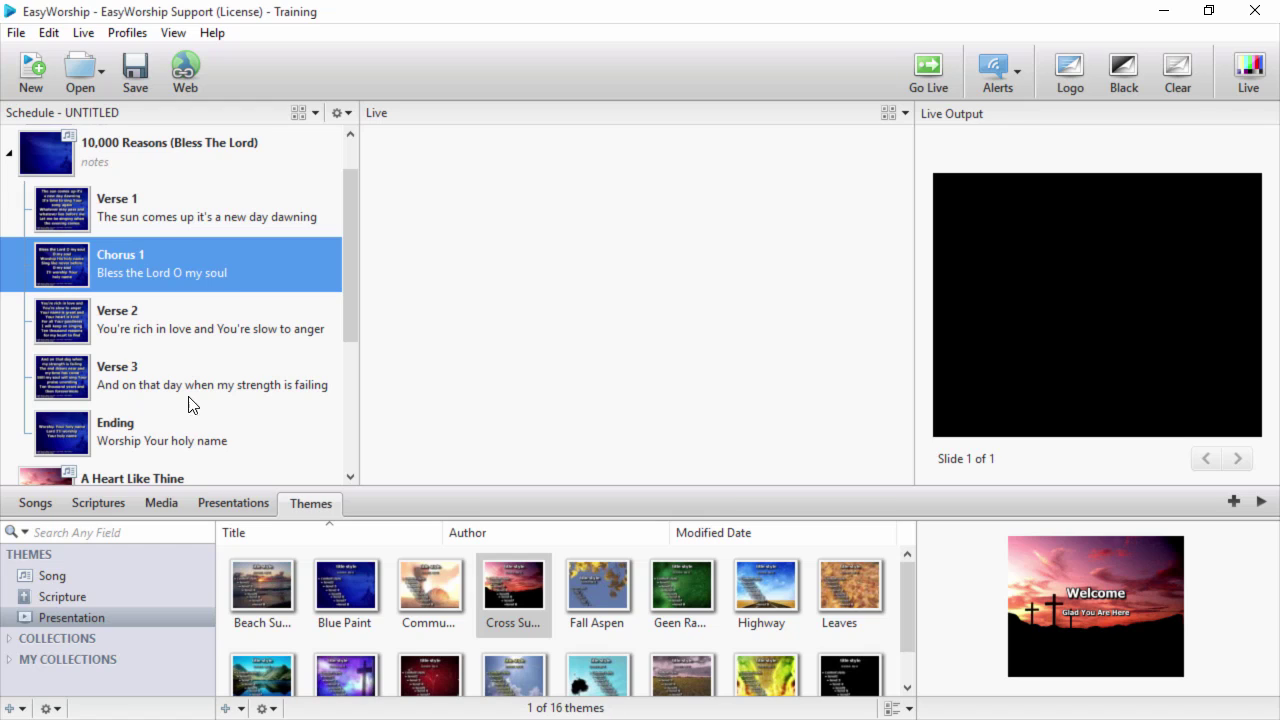
pyautogui.moveTo(359, 380); pyautogui.dragTo(329, 357)
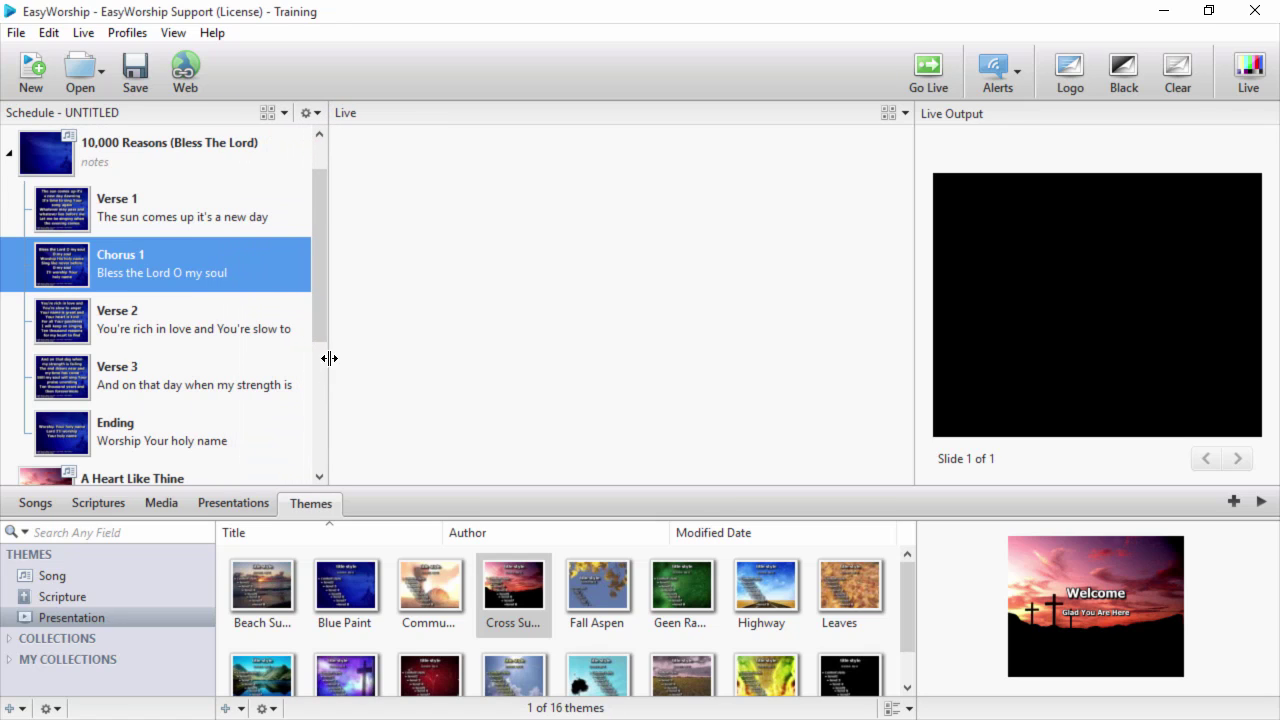
# - Look over the schedule's icon size options and item commands, and collapse the slides of "10,000 Reasons (Bless The Lord)"
pyautogui.click(285, 114)
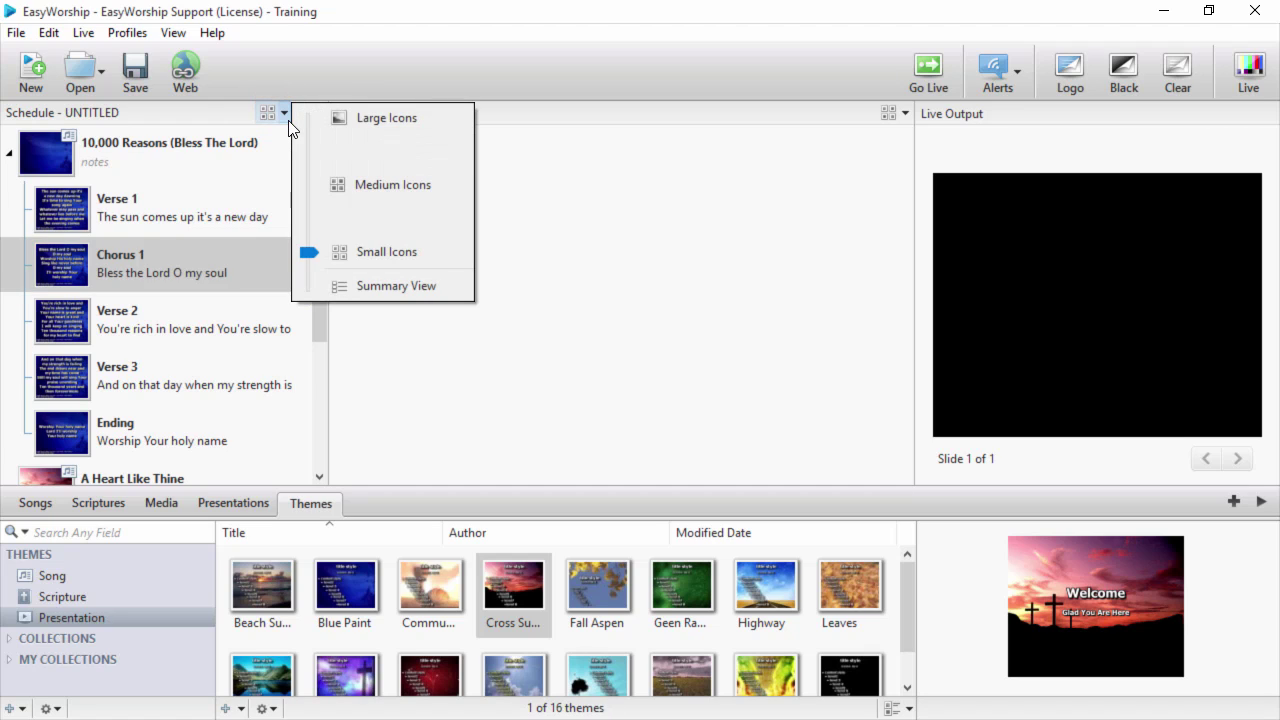
pyautogui.click(295, 90)
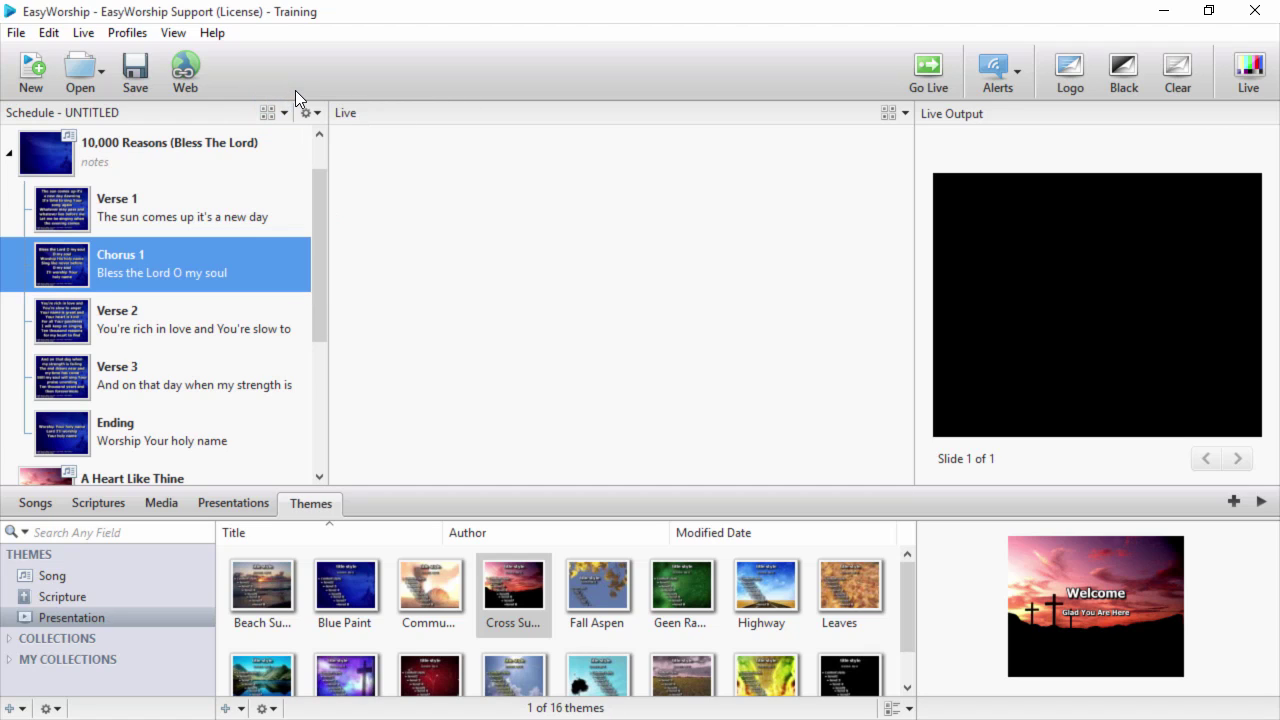
pyautogui.click(307, 113)
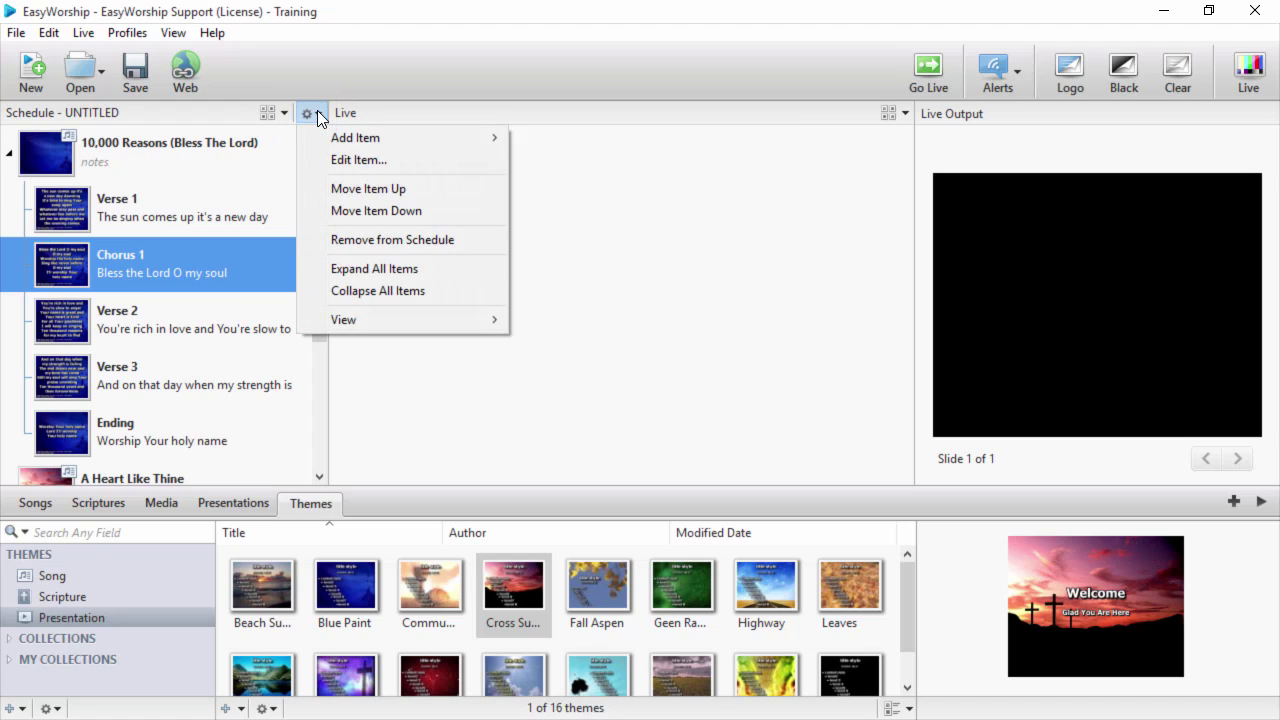
pyautogui.rightClick(191, 154)
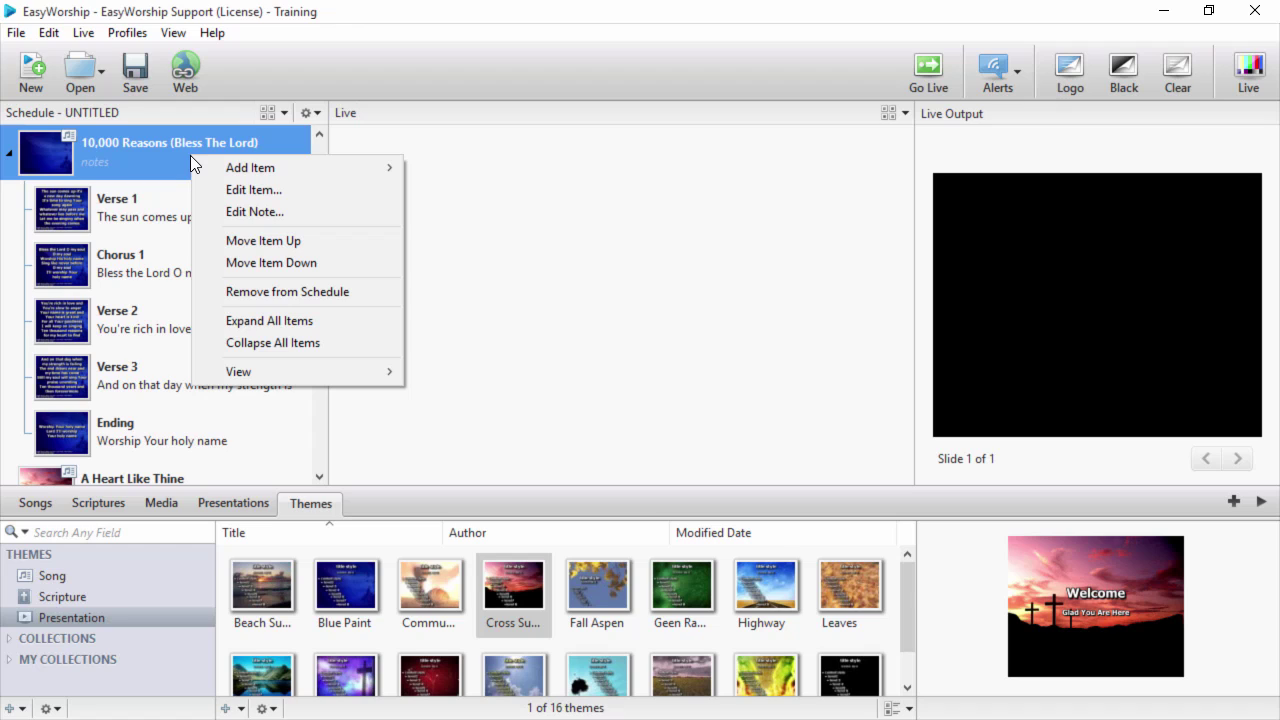
pyautogui.click(10, 154)
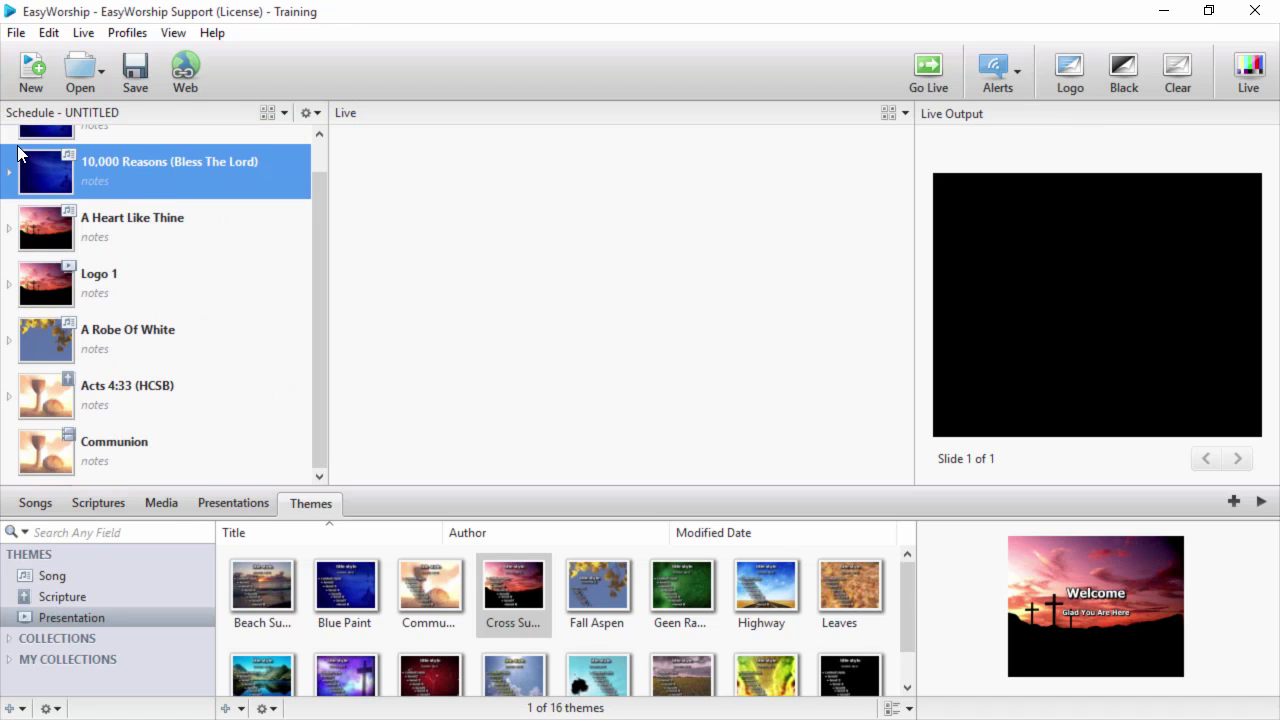
# - Save the schedule in the Schedules folder as "schedule" with packing files in the schedule turned off
pyautogui.click(22, 37)
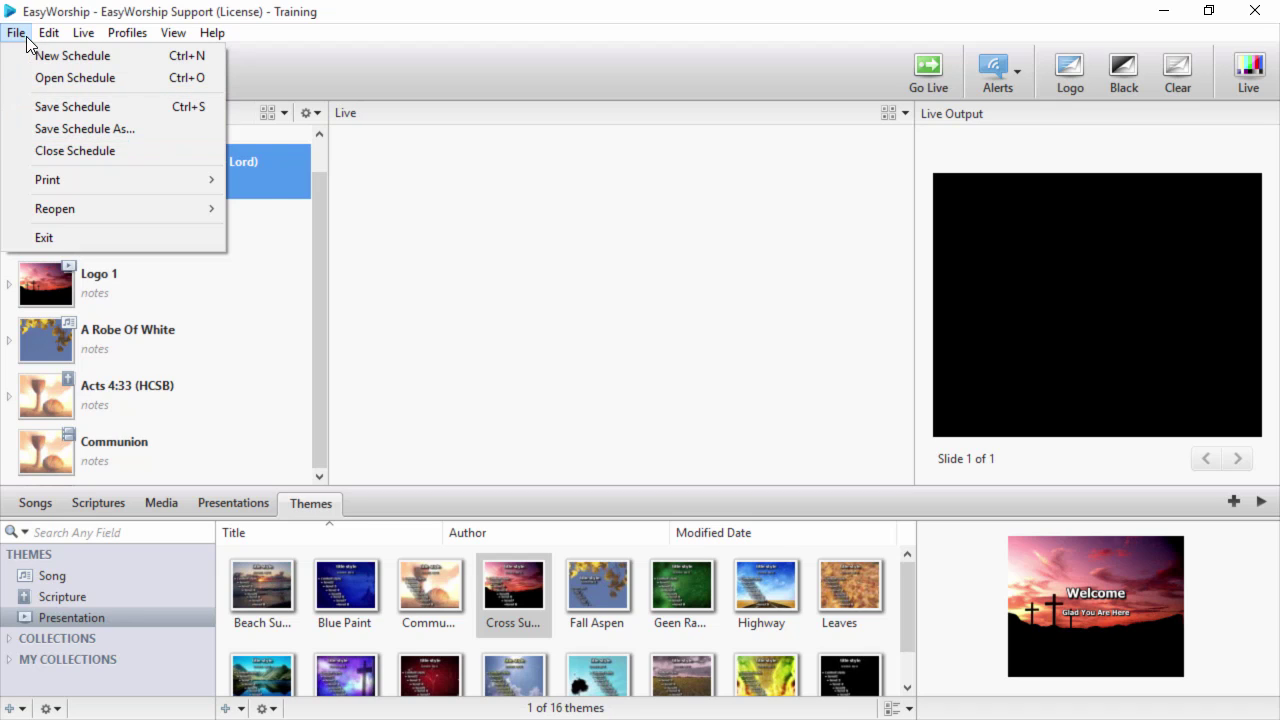
pyautogui.click(290, 42)
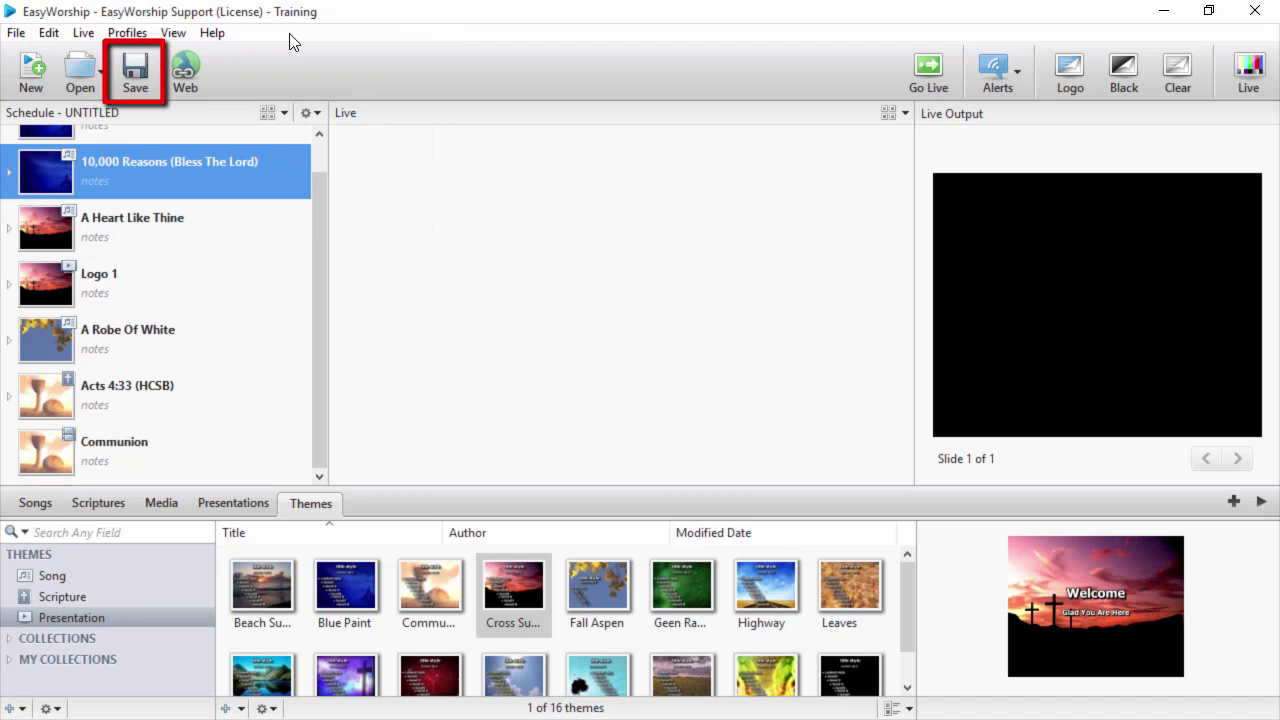
pyautogui.click(135, 70)
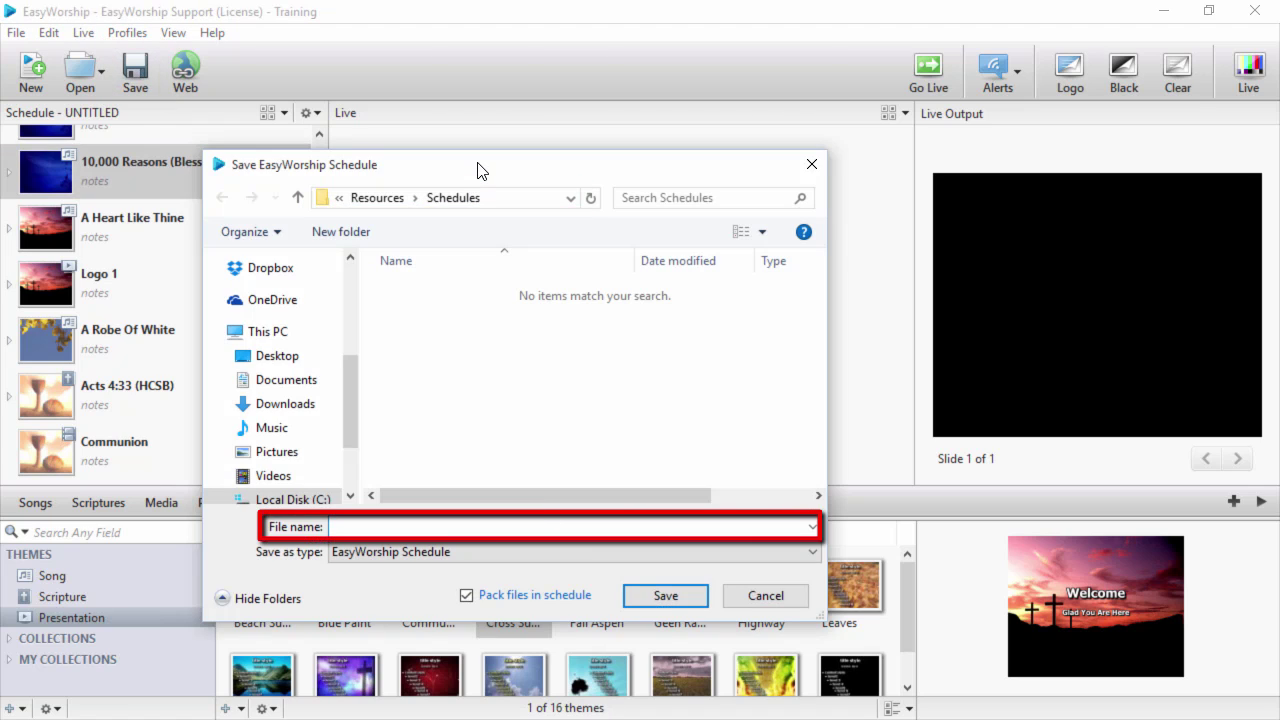
pyautogui.write('schedule')
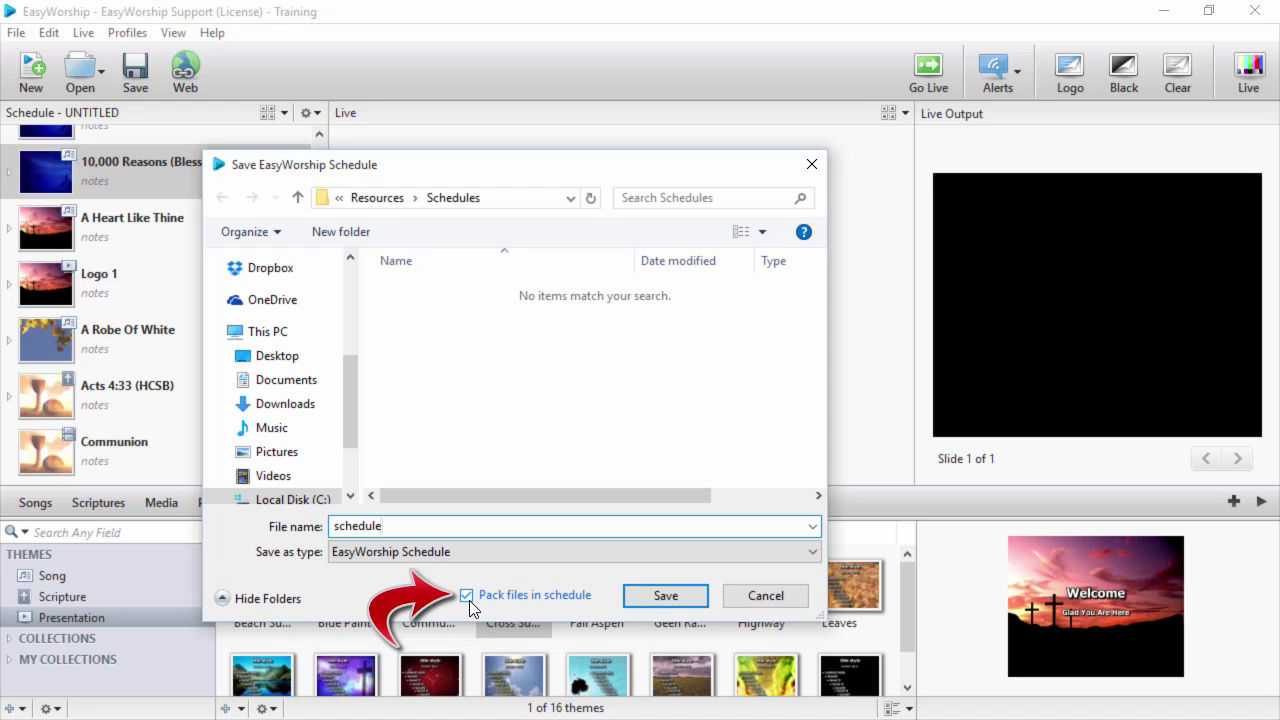
pyautogui.click(467, 596)
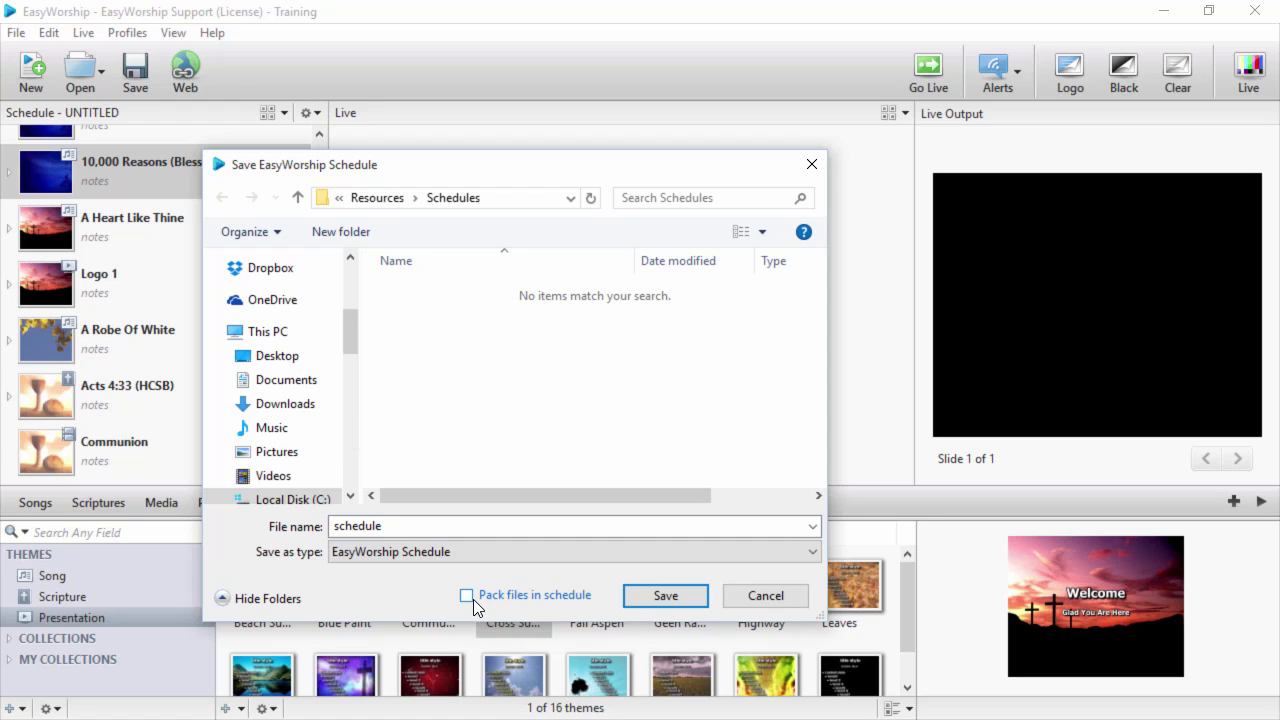
pyautogui.click(655, 598)
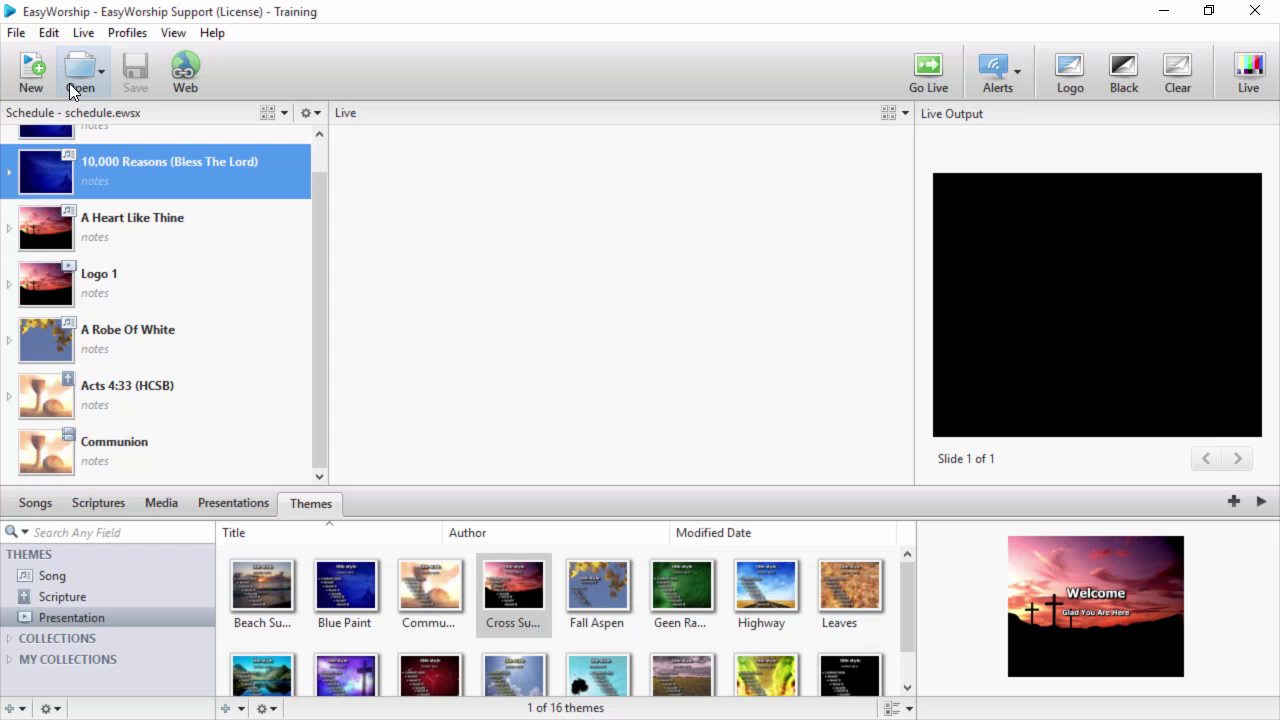
# - Open the saved "schedule" file from the Schedules folder, and reopen schedule.ewsx from the recent schedules
pyautogui.click(18, 33)
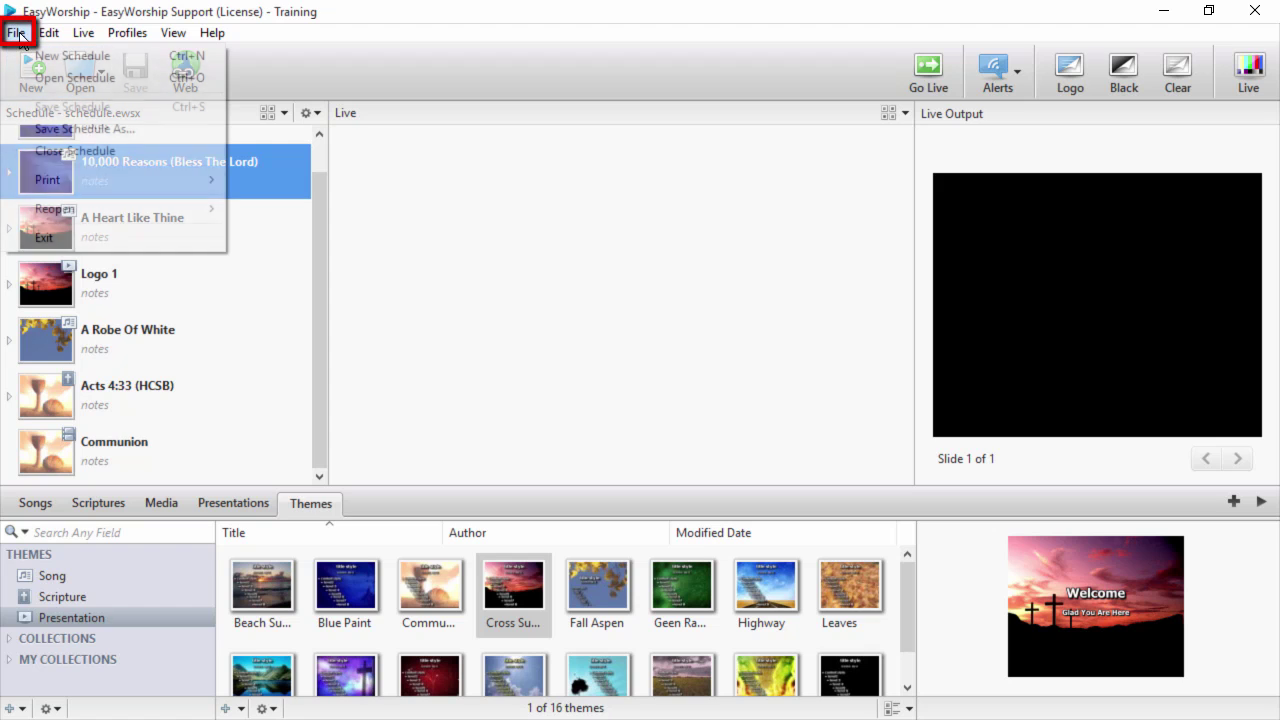
pyautogui.click(40, 79)
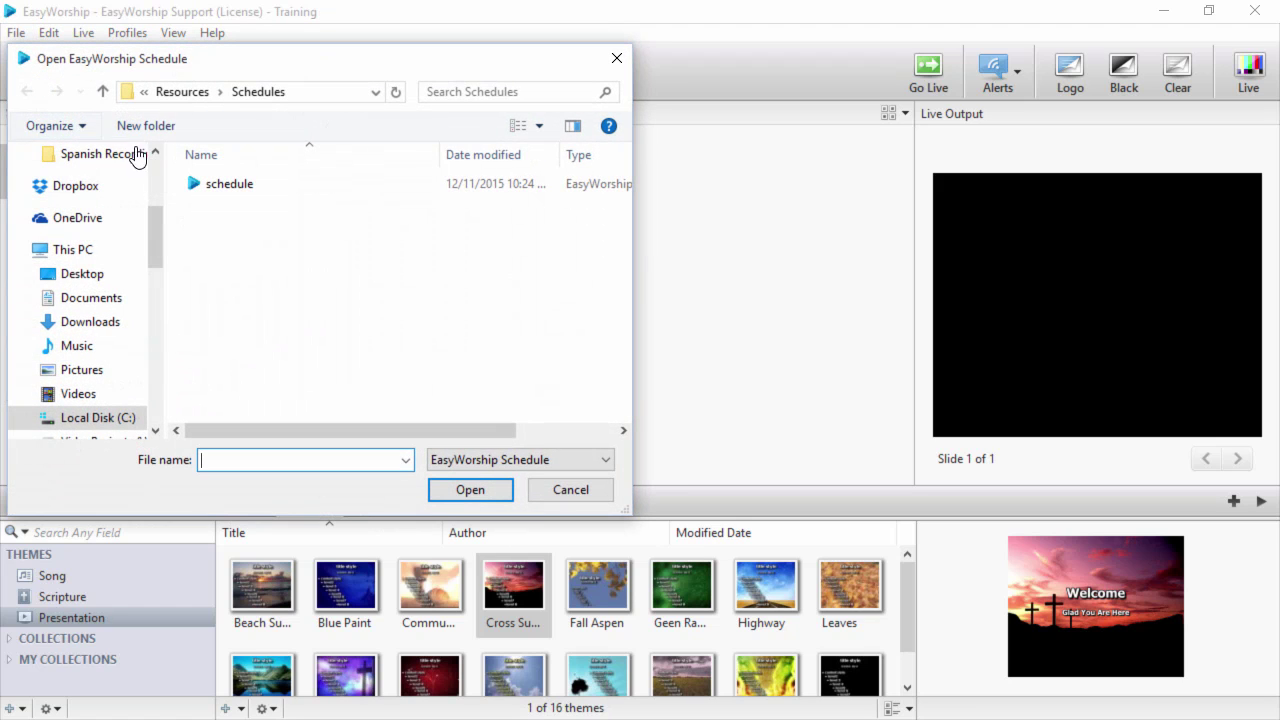
pyautogui.click(203, 183)
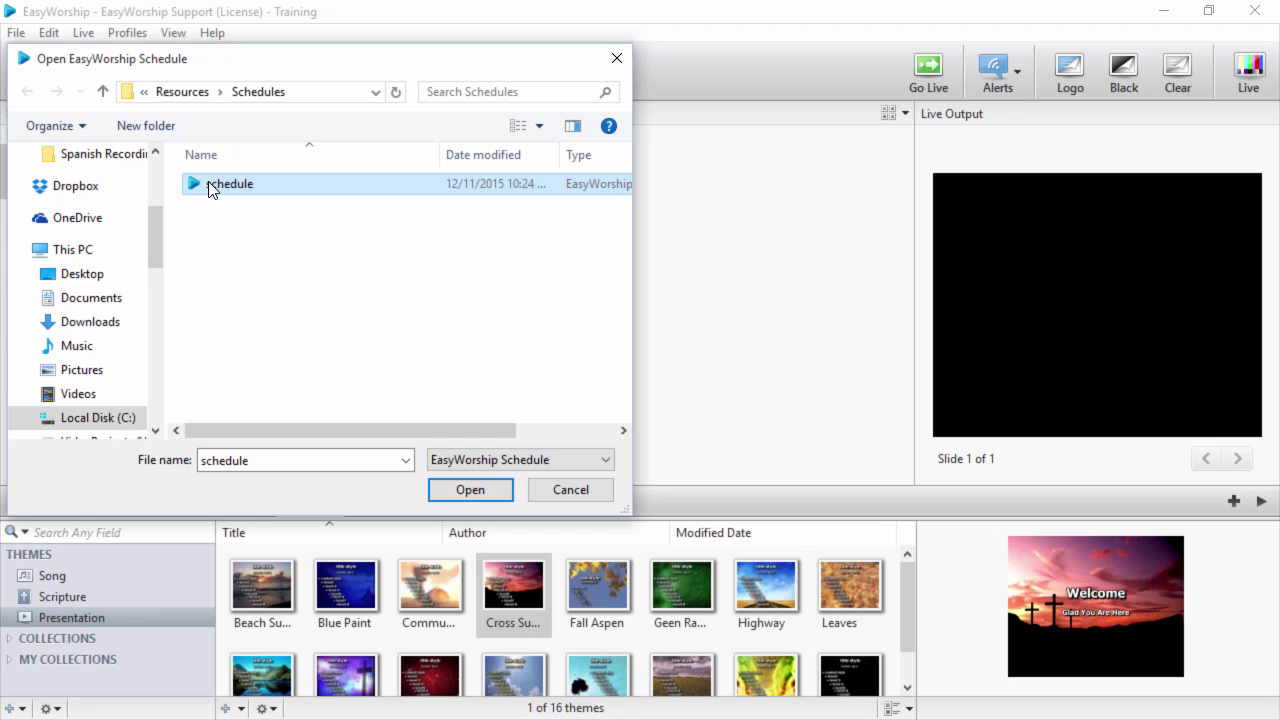
pyautogui.click(470, 489)
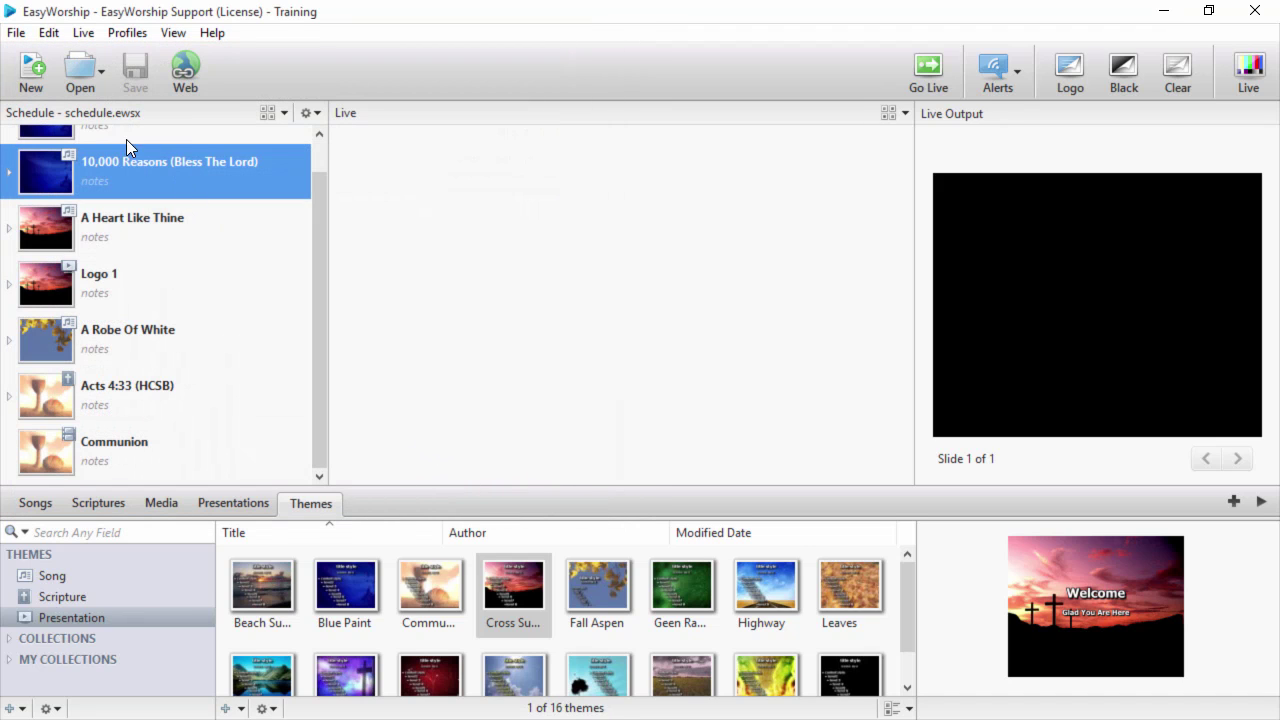
pyautogui.click(106, 72)
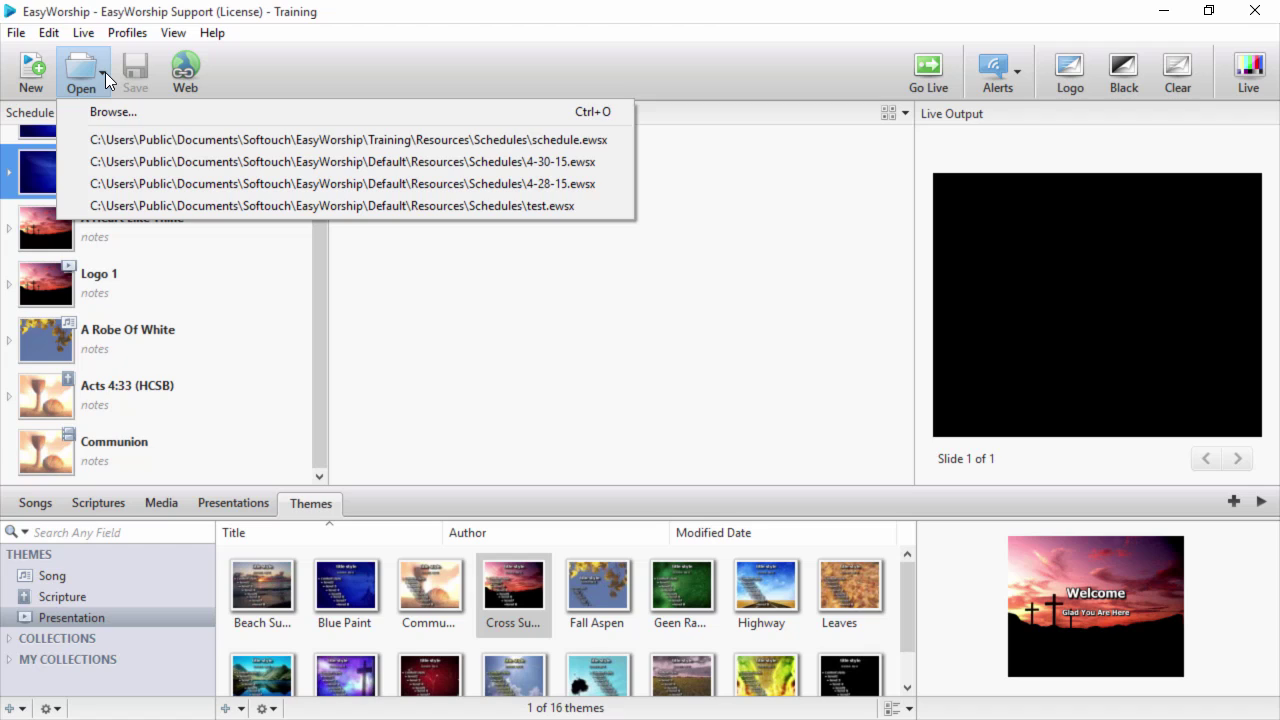
pyautogui.click(119, 140)
# - Send the schedule's first song, "Grace Like Rain", to the live output
pyautogui.scroll(1, 314, 149)
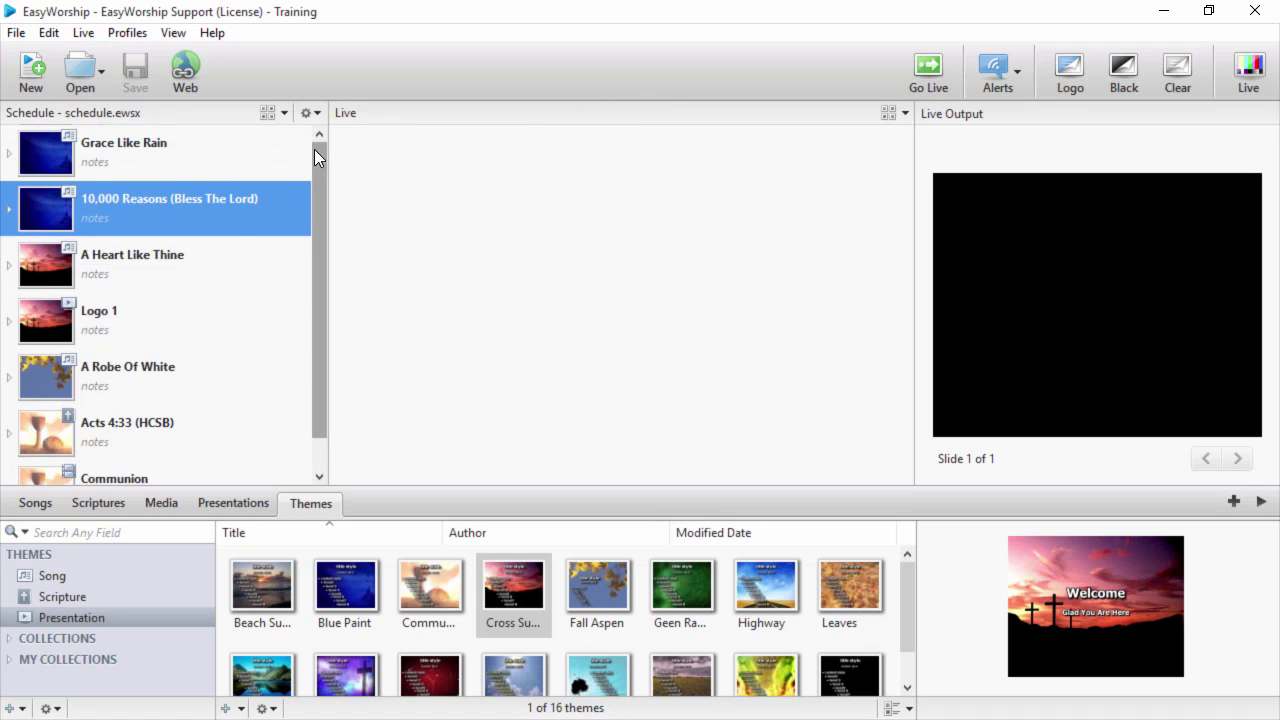
pyautogui.click(229, 146)
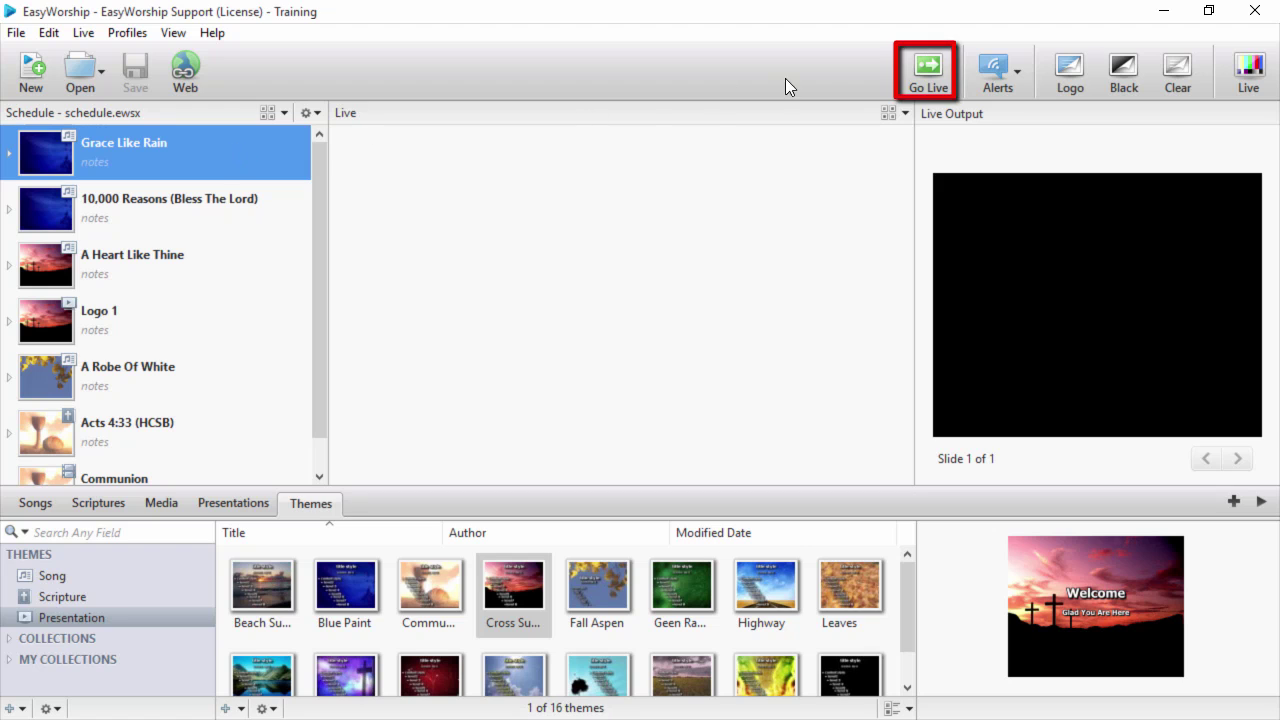
pyautogui.click(920, 80)
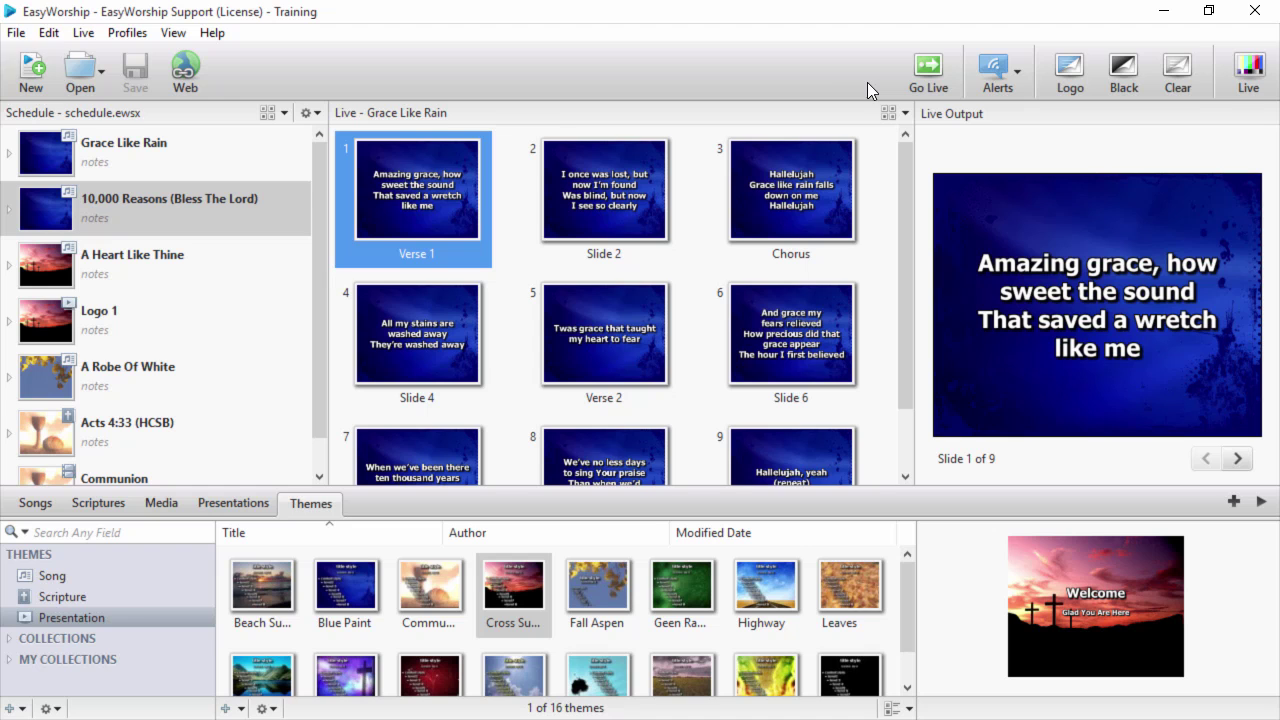
# - Start a new empty schedule while "Grace Like Rain" is live
pyautogui.click(40, 84)
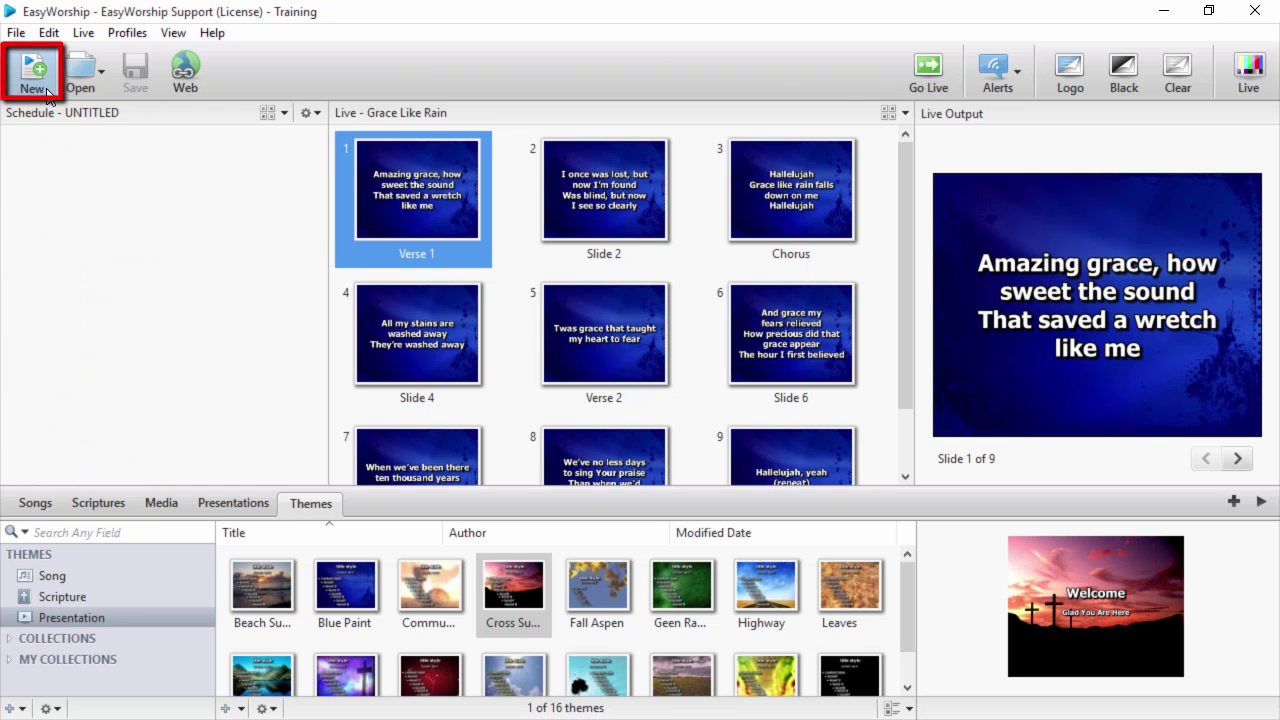